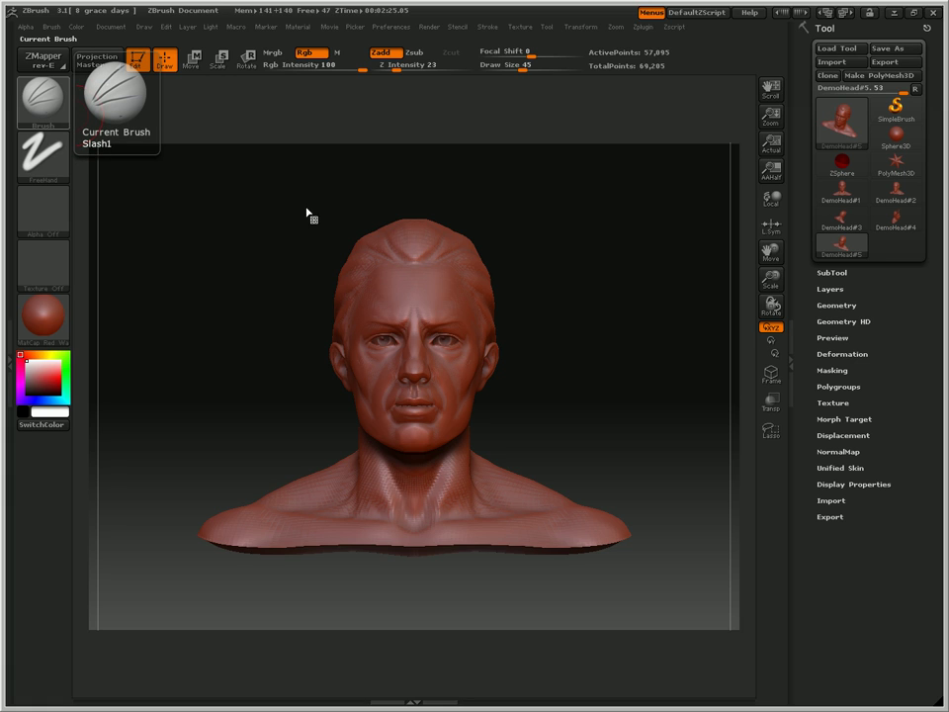
# Step: Choose the Move sculpting brush and set its draw size to 67 and Z intensity to 39
pyautogui.press('b')
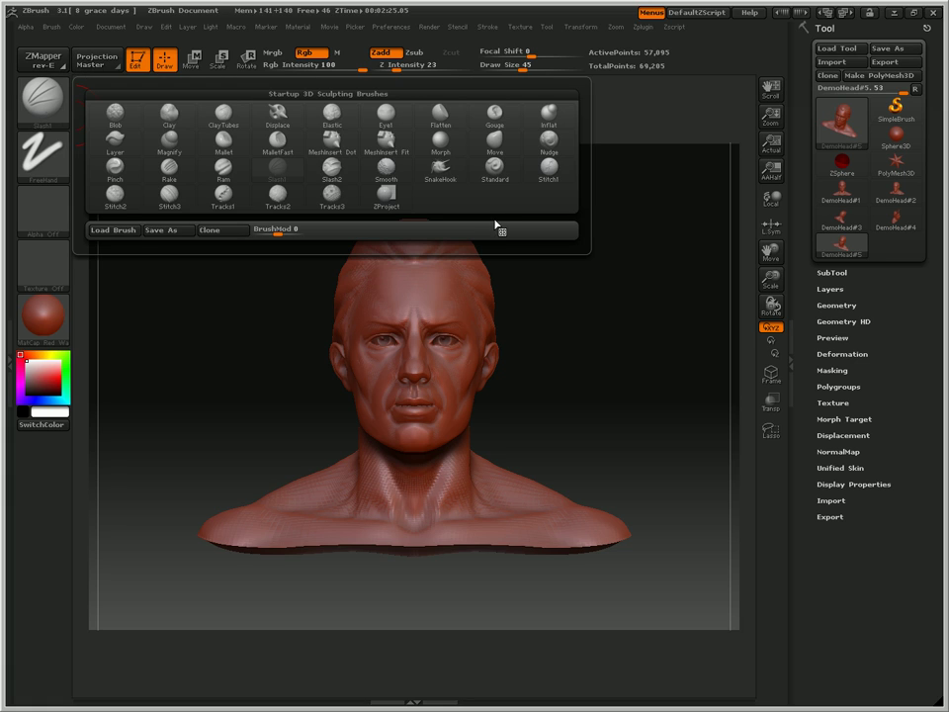
pyautogui.click(488, 151)
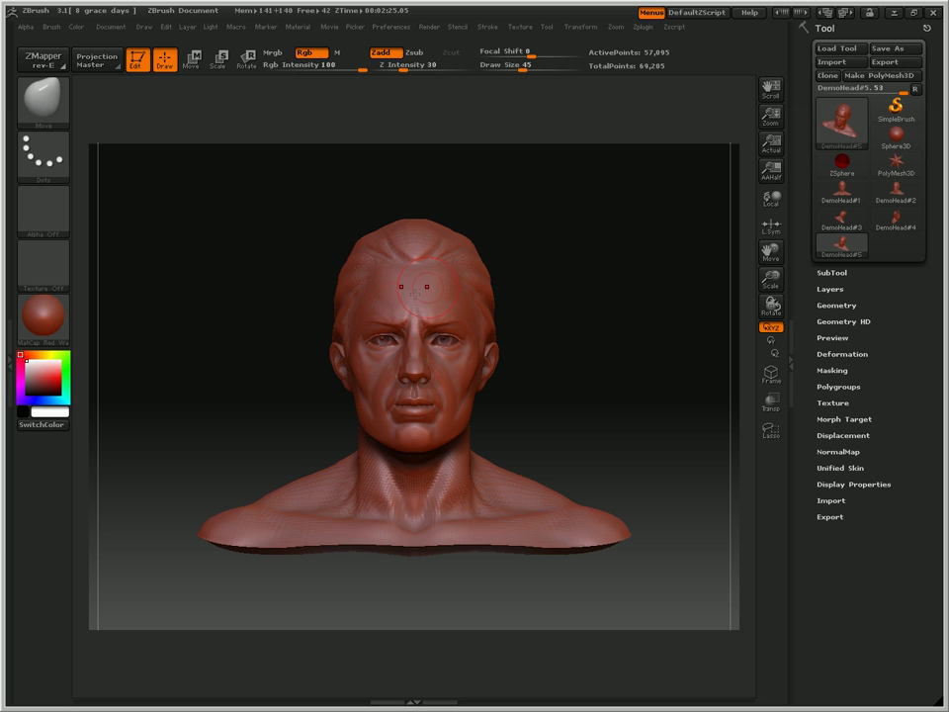
pyautogui.moveTo(523, 71); pyautogui.dragTo(532, 71)
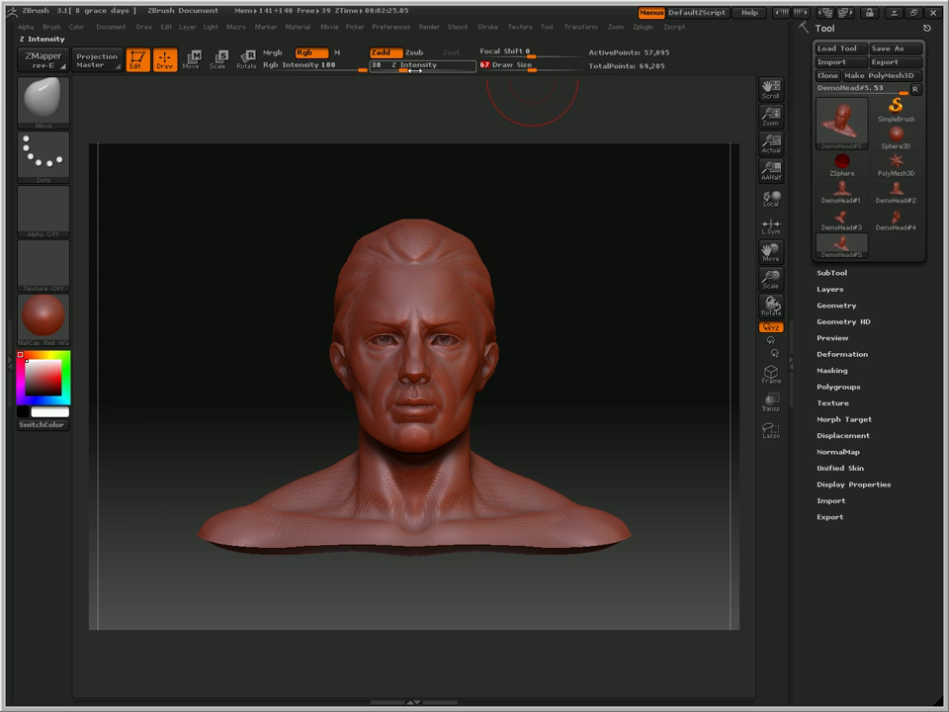
pyautogui.moveTo(423, 69); pyautogui.dragTo(429, 69)
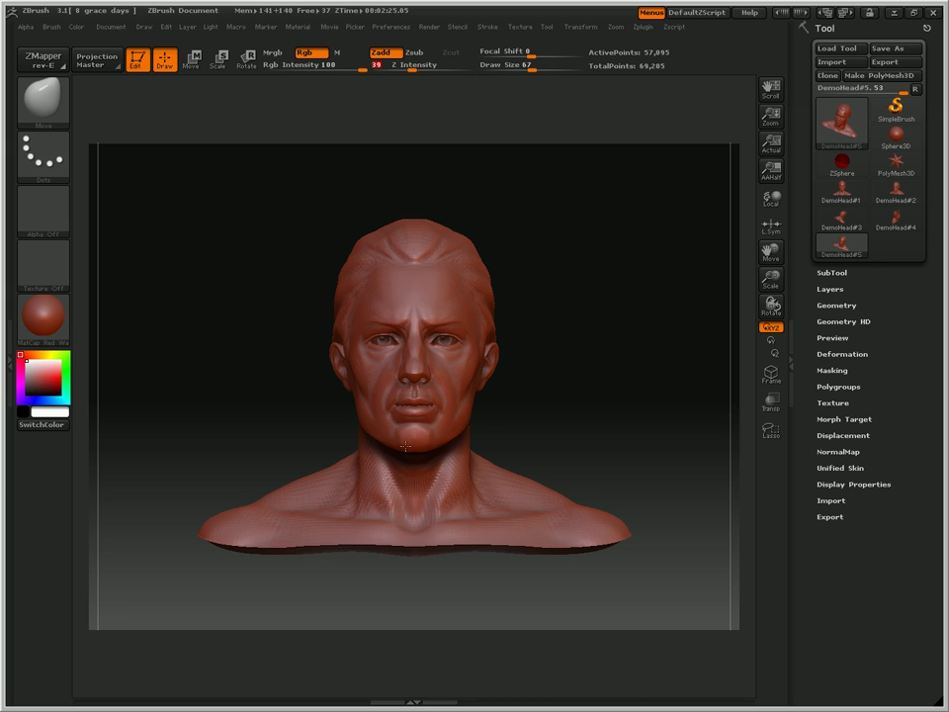
pyautogui.moveTo(409, 444); pyautogui.dragTo(411, 448)
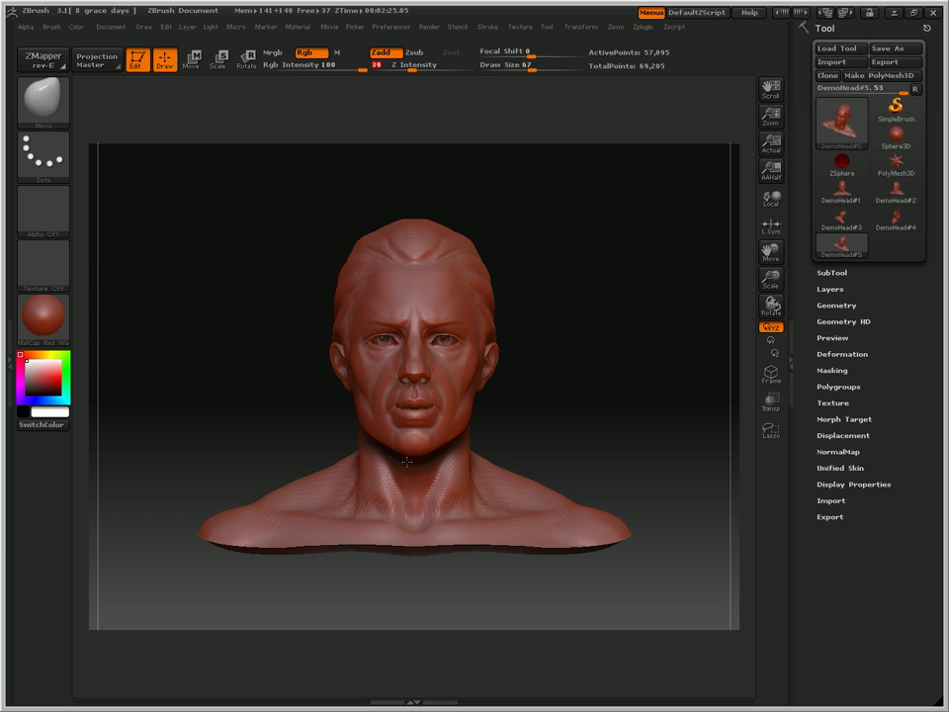
pyautogui.moveTo(407, 461); pyautogui.dragTo(409, 480)
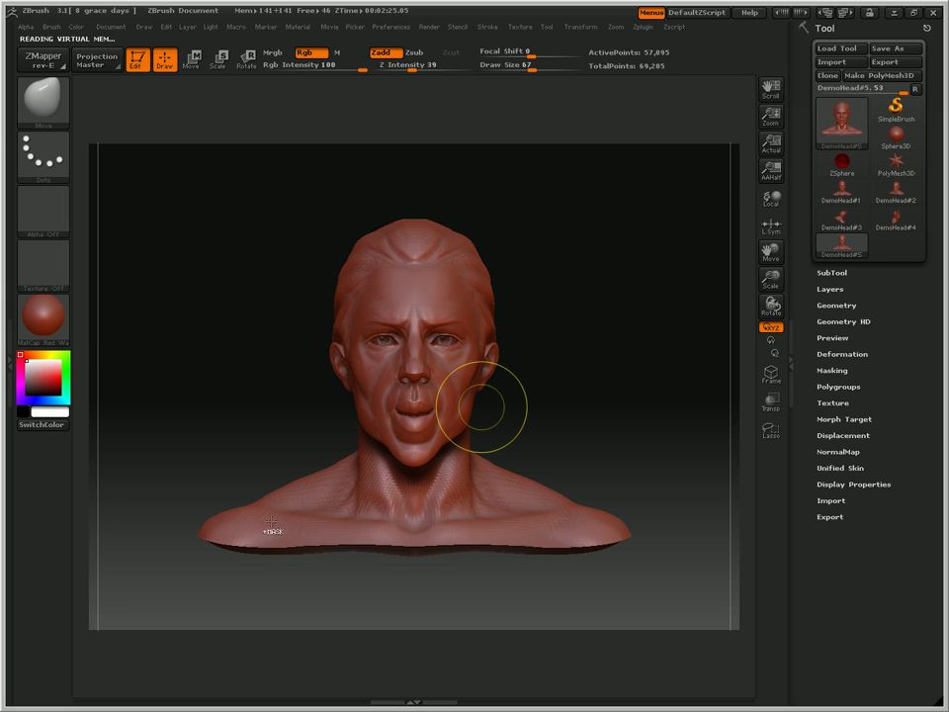
pyautogui.hotkey('ctrl', 'z')
pyautogui.hotkey('ctrl', 'z')
pyautogui.hotkey('ctrl', 'z')
pyautogui.hotkey('ctrl', 'z')
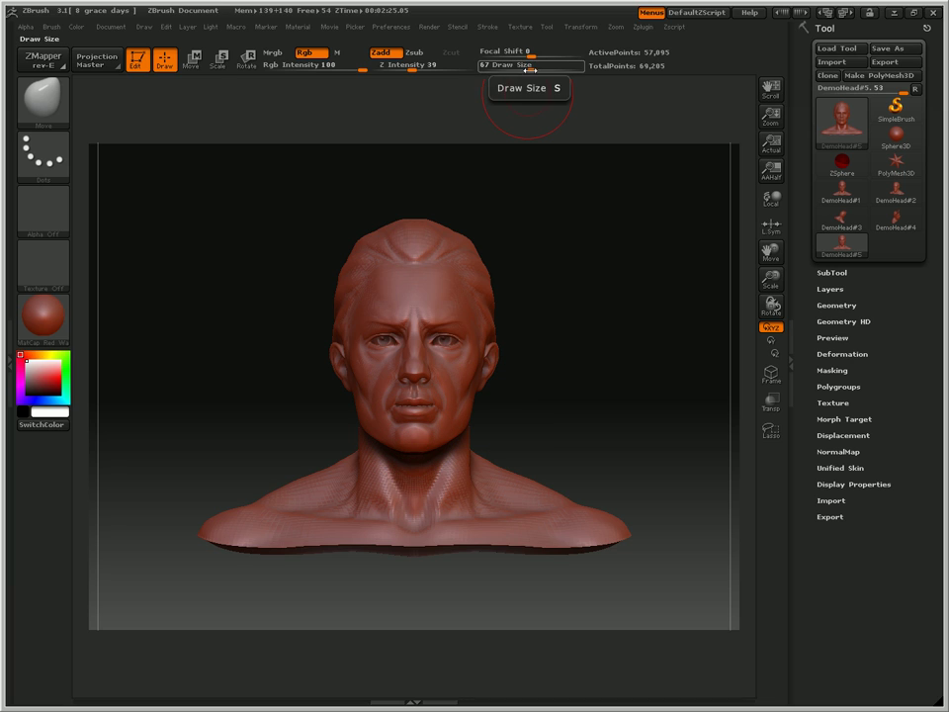
# Step: Set the Move brush's draw size to 53 and stretch the chin and lower jaw downward
pyautogui.moveTo(533, 67); pyautogui.dragTo(516, 68)
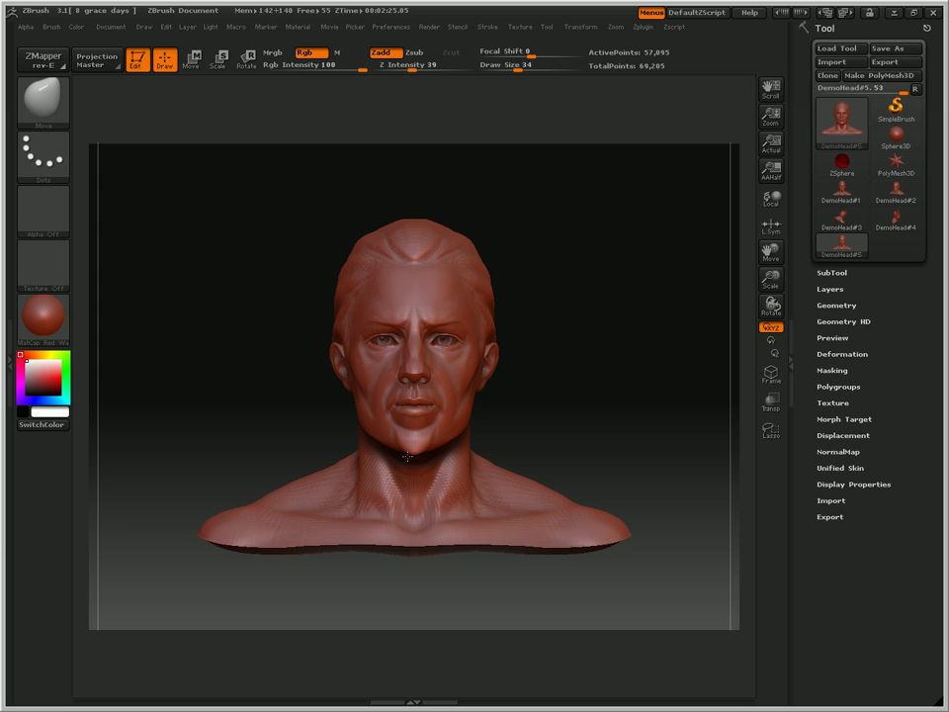
pyautogui.write('s53')
pyautogui.press('Return')
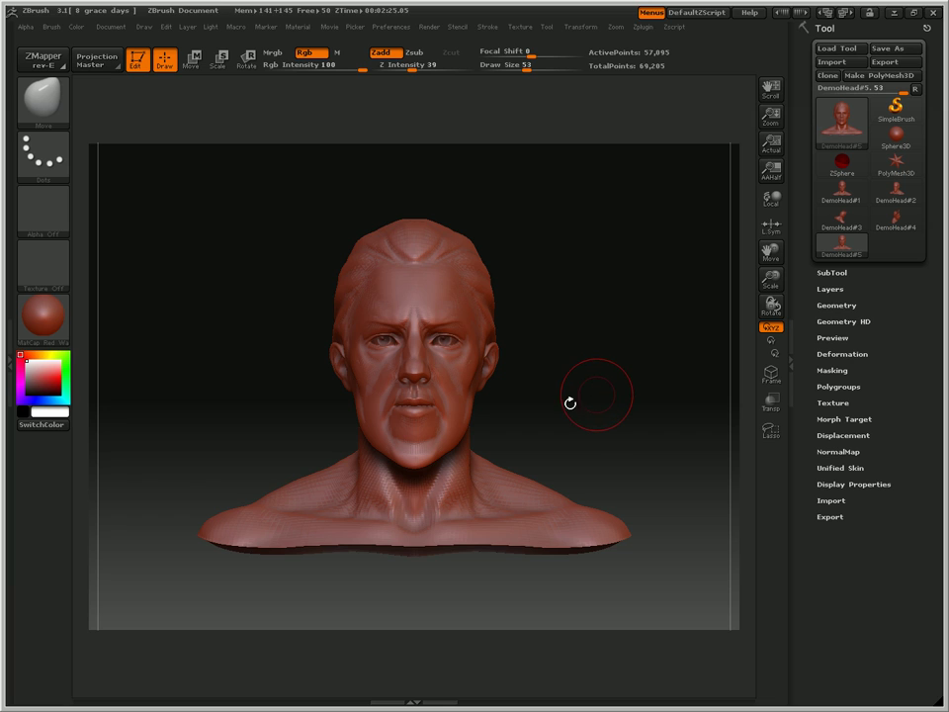
pyautogui.moveTo(570, 404); pyautogui.dragTo(507, 425)
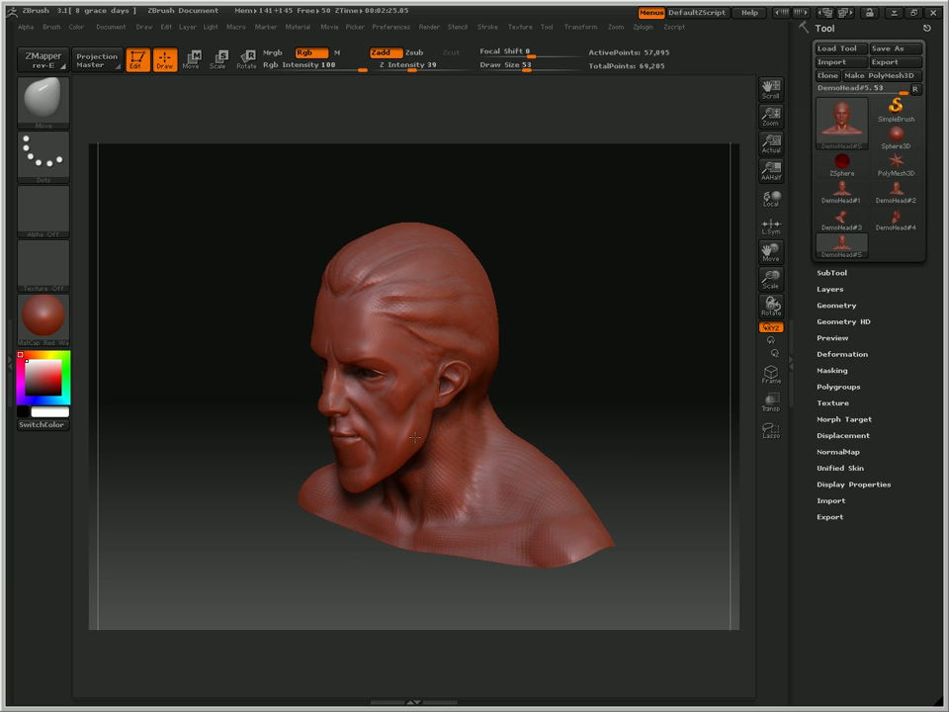
pyautogui.moveTo(415, 438); pyautogui.dragTo(530, 417)
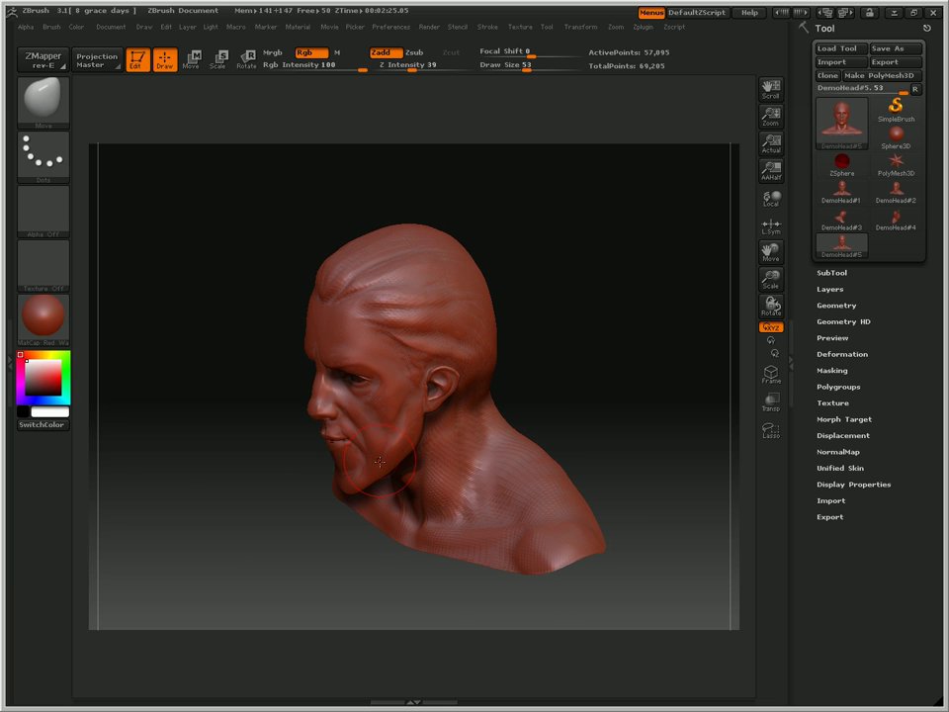
pyautogui.moveTo(687, 456); pyautogui.dragTo(638, 443)
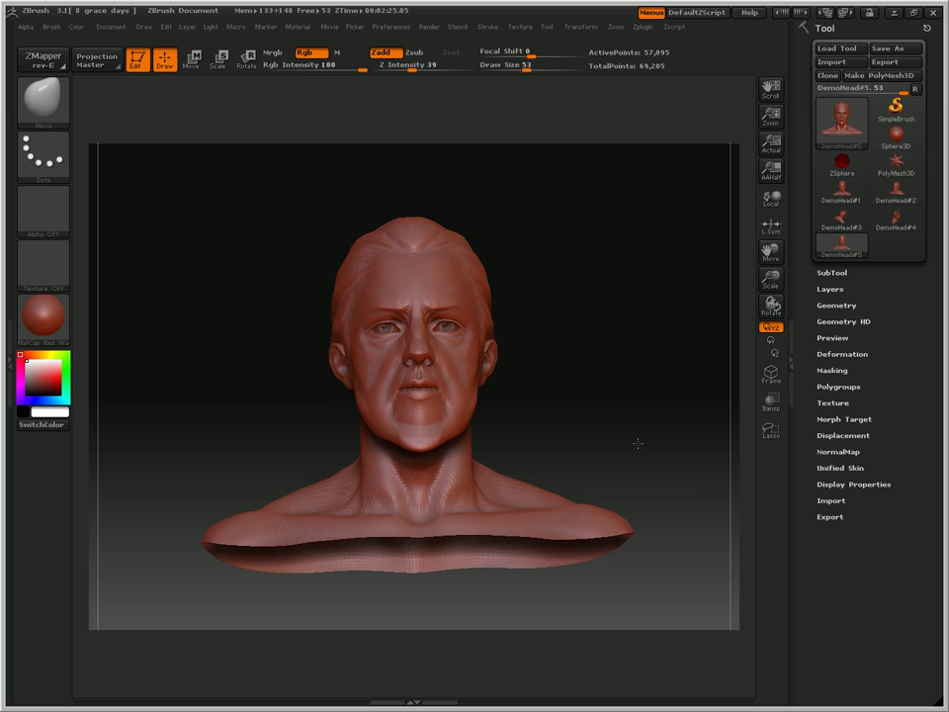
pyautogui.moveTo(421, 435); pyautogui.dragTo(420, 460)
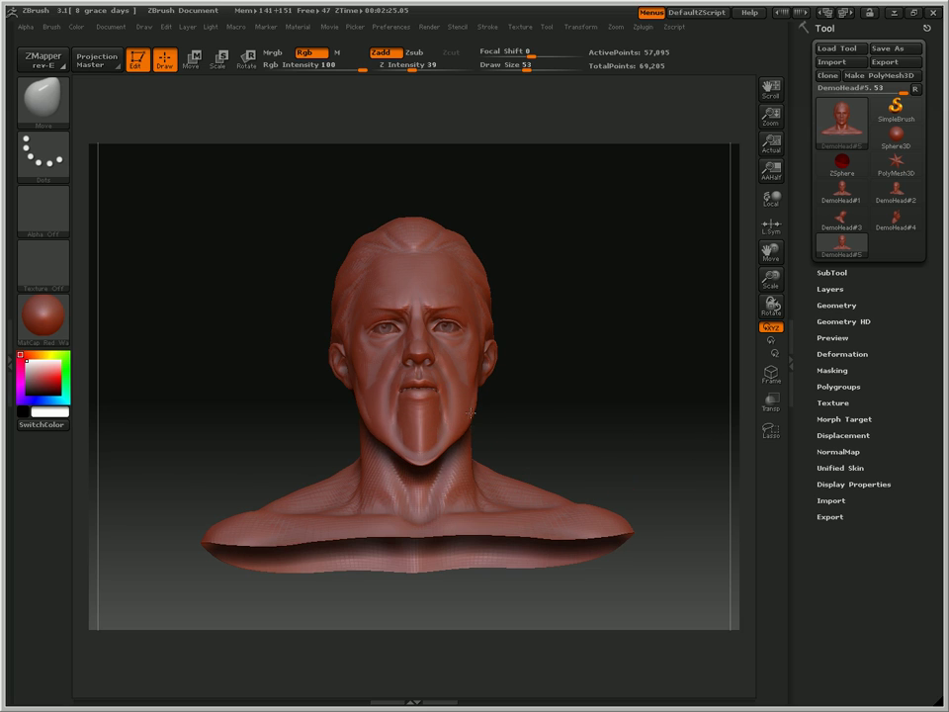
# Step: Narrow the sides of the jaw and cheeks and push the temples inward with the Move brush
pyautogui.moveTo(476, 399); pyautogui.dragTo(465, 415)
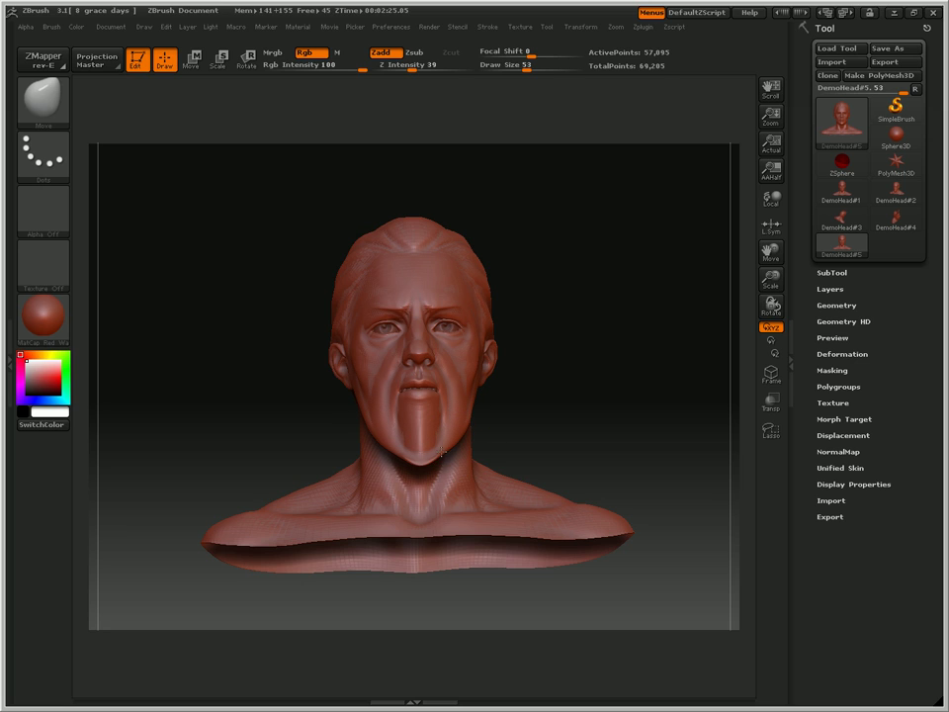
pyautogui.moveTo(430, 456)
pyautogui.mouseDown()
pyautogui.moveTo(425, 462)
pyautogui.moveTo(404, 435)
pyautogui.moveTo(374, 365)
pyautogui.moveTo(373, 382)
pyautogui.mouseUp()
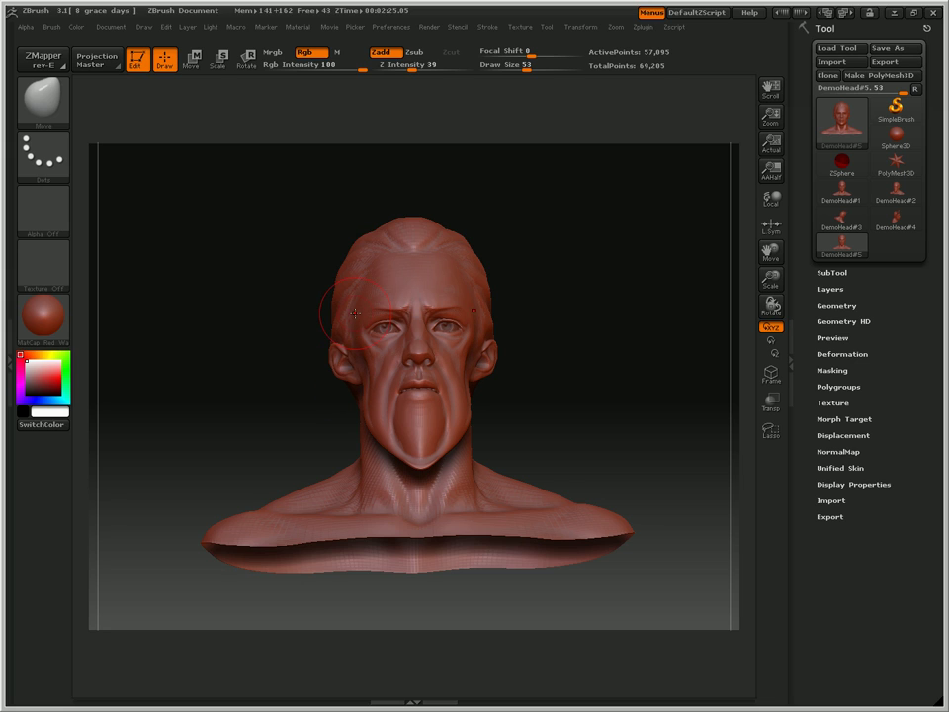
pyautogui.moveTo(348, 308)
pyautogui.mouseDown()
pyautogui.moveTo(359, 280)
pyautogui.moveTo(372, 301)
pyautogui.mouseUp()
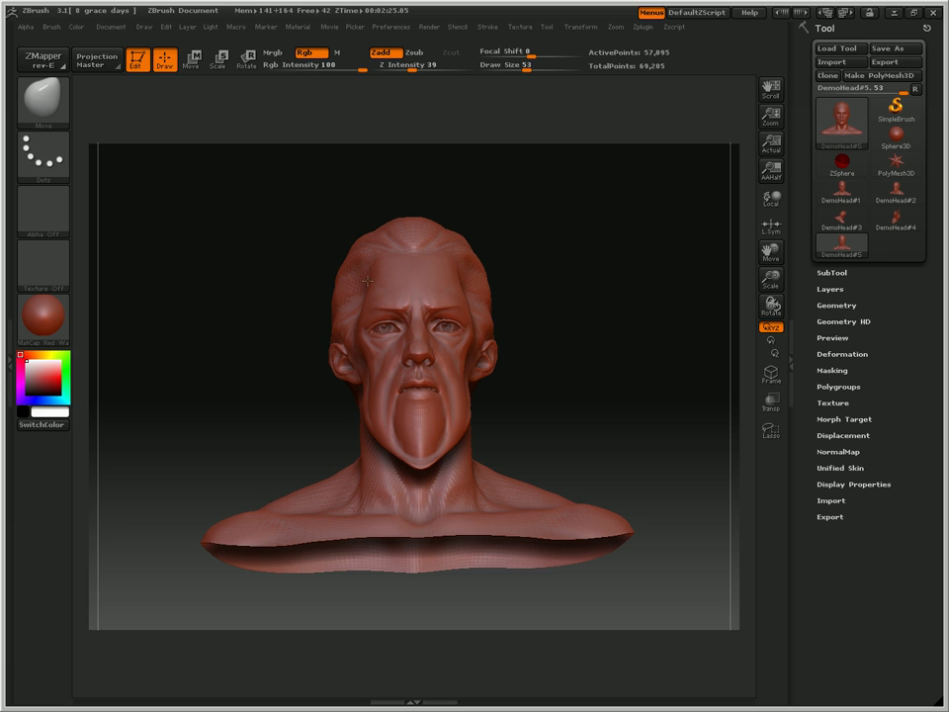
# Step: Using a draw size of 67, pull the mouth and nose downward and slant the inner brows into a scowl
pyautogui.moveTo(604, 401)
pyautogui.mouseDown()
pyautogui.moveTo(534, 439)
pyautogui.moveTo(578, 407)
pyautogui.moveTo(606, 419)
pyautogui.mouseUp()
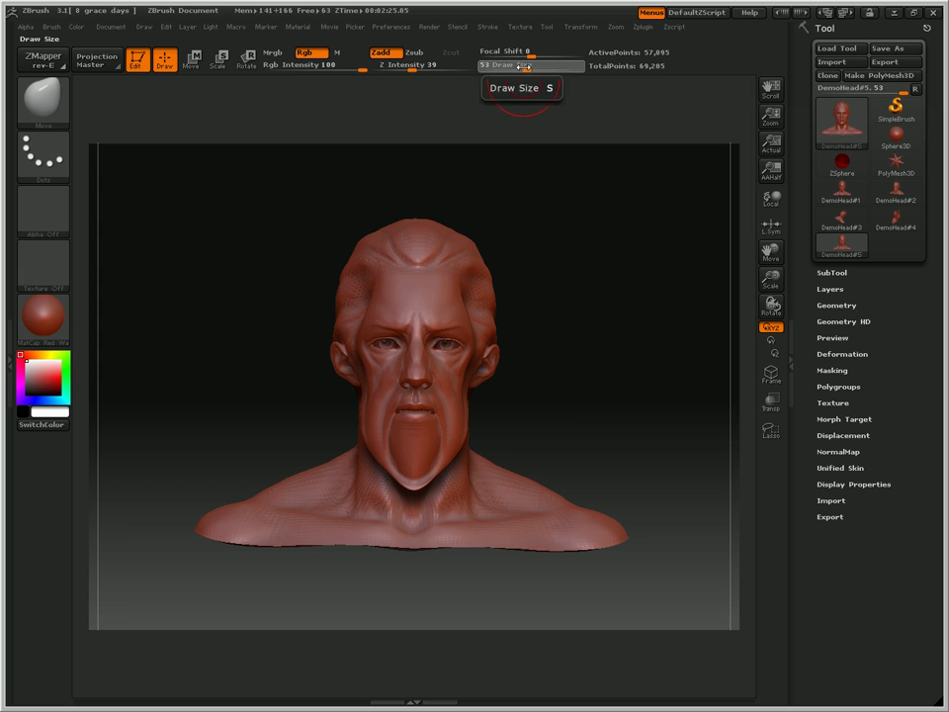
pyautogui.moveTo(531, 65); pyautogui.dragTo(534, 67)
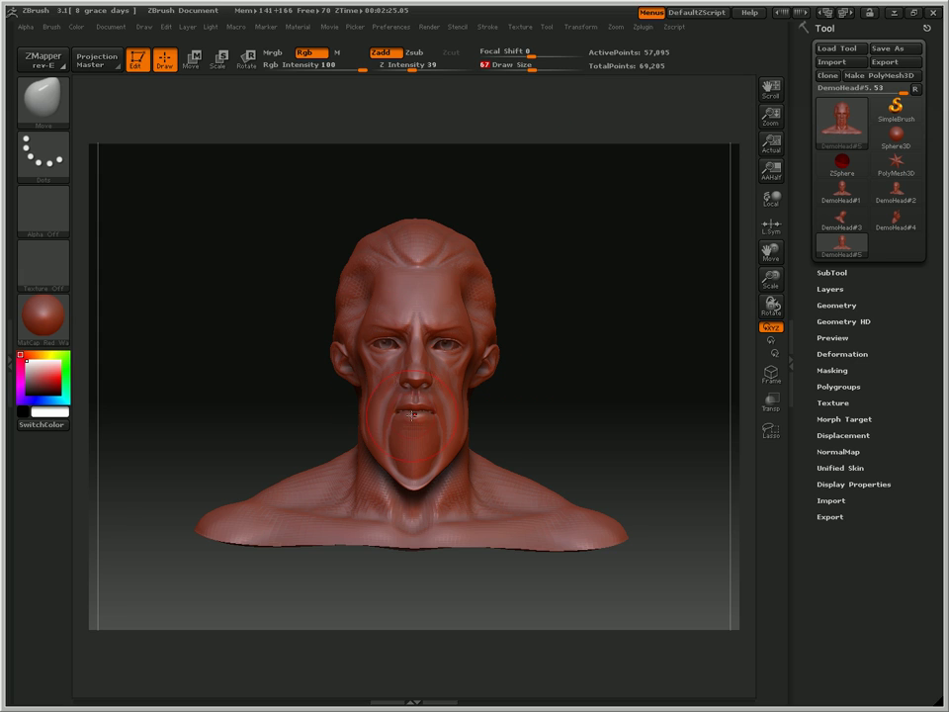
pyautogui.moveTo(412, 425)
pyautogui.mouseDown()
pyautogui.moveTo(435, 429)
pyautogui.moveTo(443, 470)
pyautogui.mouseUp()
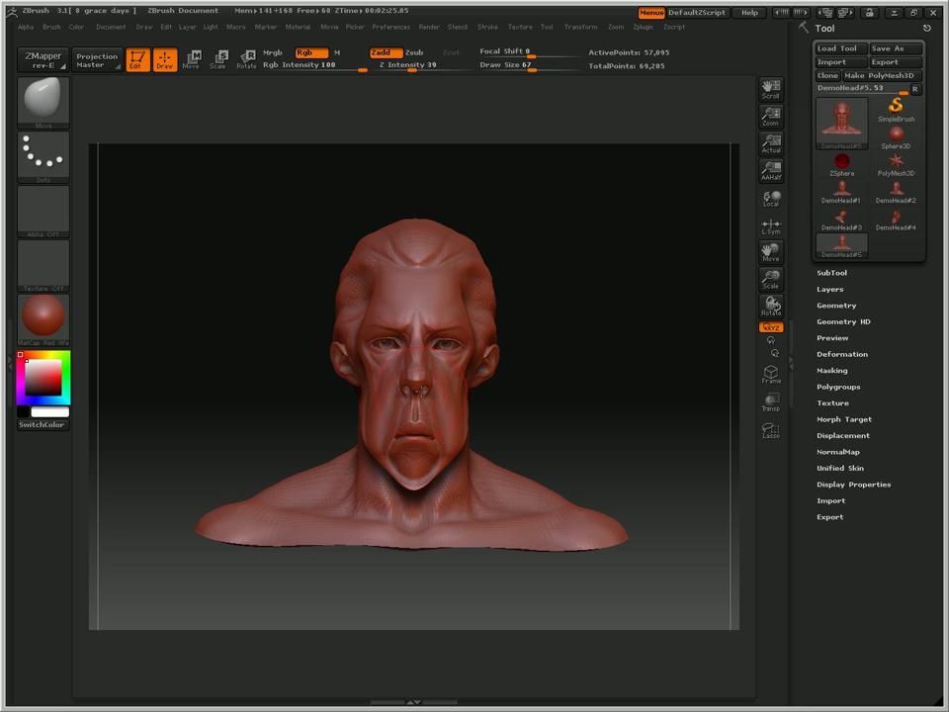
pyautogui.moveTo(417, 377); pyautogui.dragTo(416, 399)
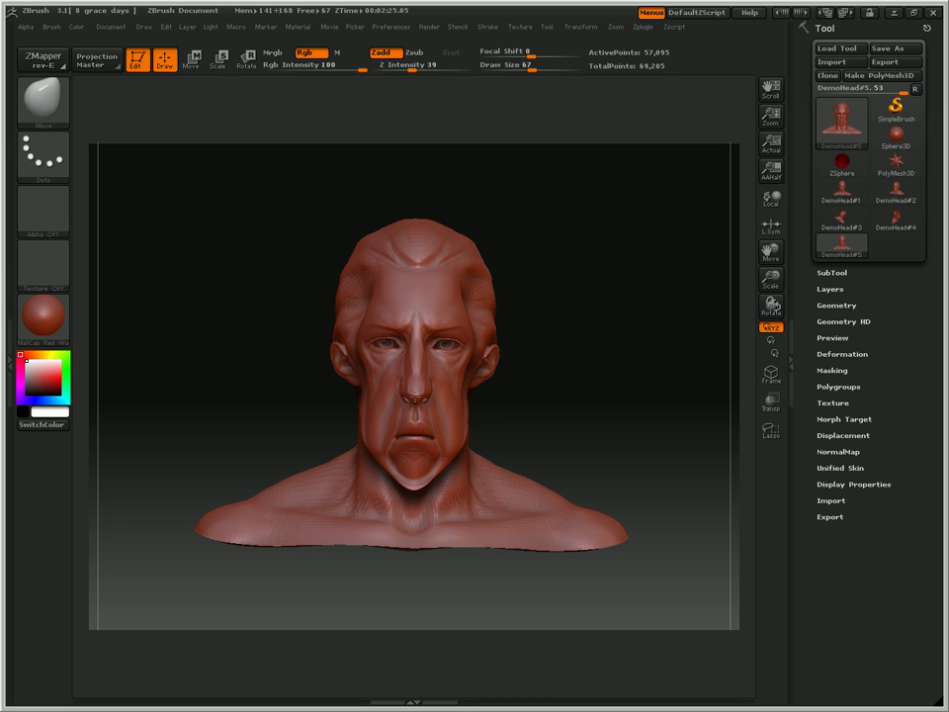
pyautogui.moveTo(416, 350)
pyautogui.mouseDown()
pyautogui.moveTo(416, 359)
pyautogui.moveTo(437, 349)
pyautogui.moveTo(451, 360)
pyautogui.moveTo(446, 342)
pyautogui.mouseUp()
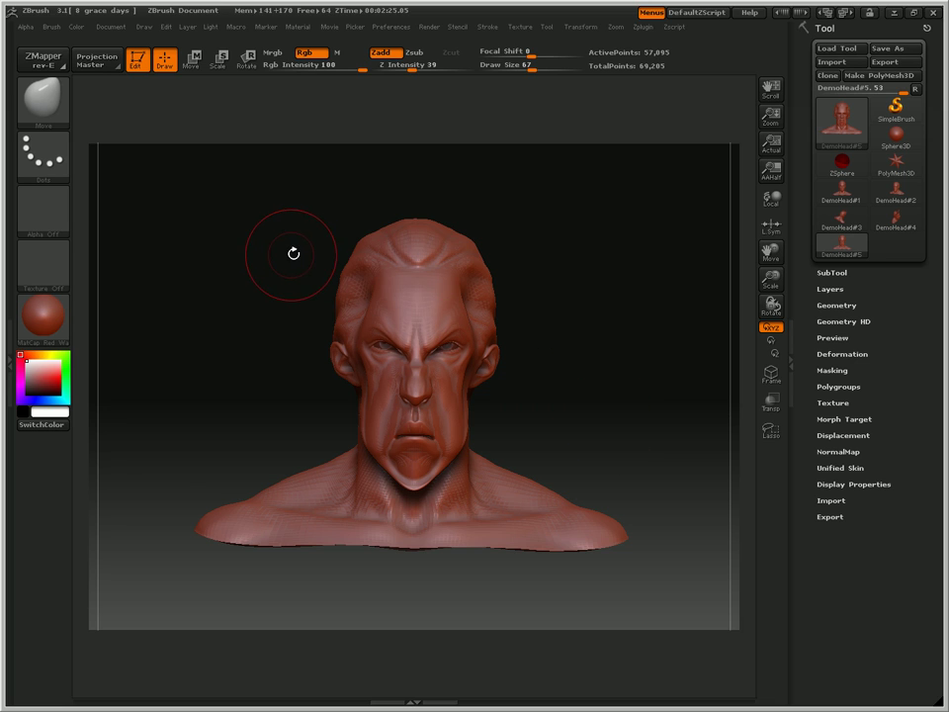
# Step: Smooth out the hair ridges on the front and top of the skull
pyautogui.moveTo(278, 305); pyautogui.dragTo(283, 311)
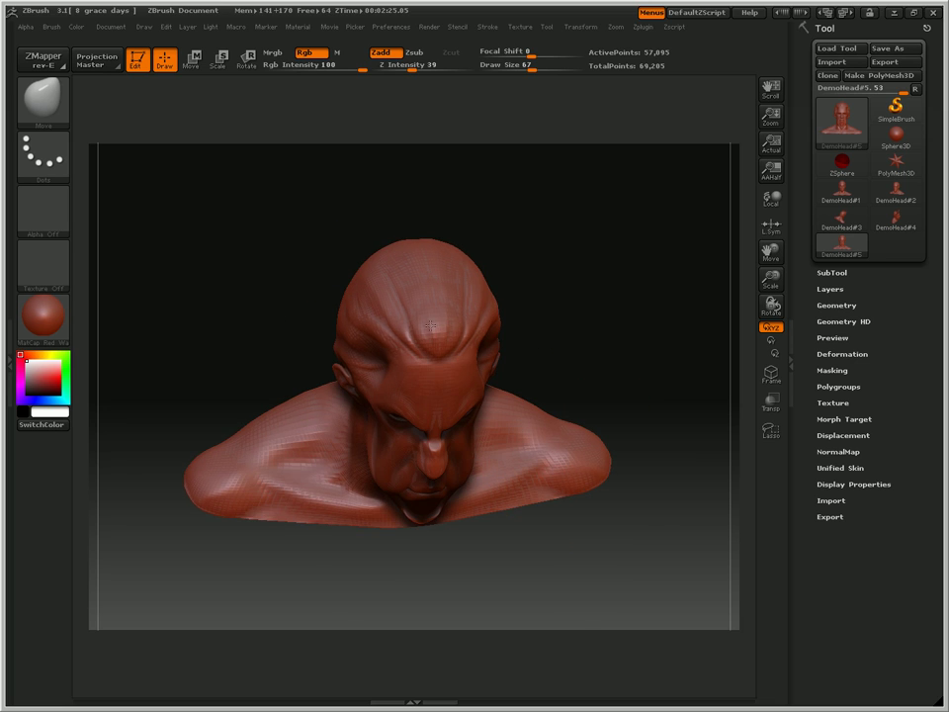
pyautogui.moveTo(430, 327); pyautogui.dragTo(361, 366)
pyautogui.hotkey('ctrl', 'z')
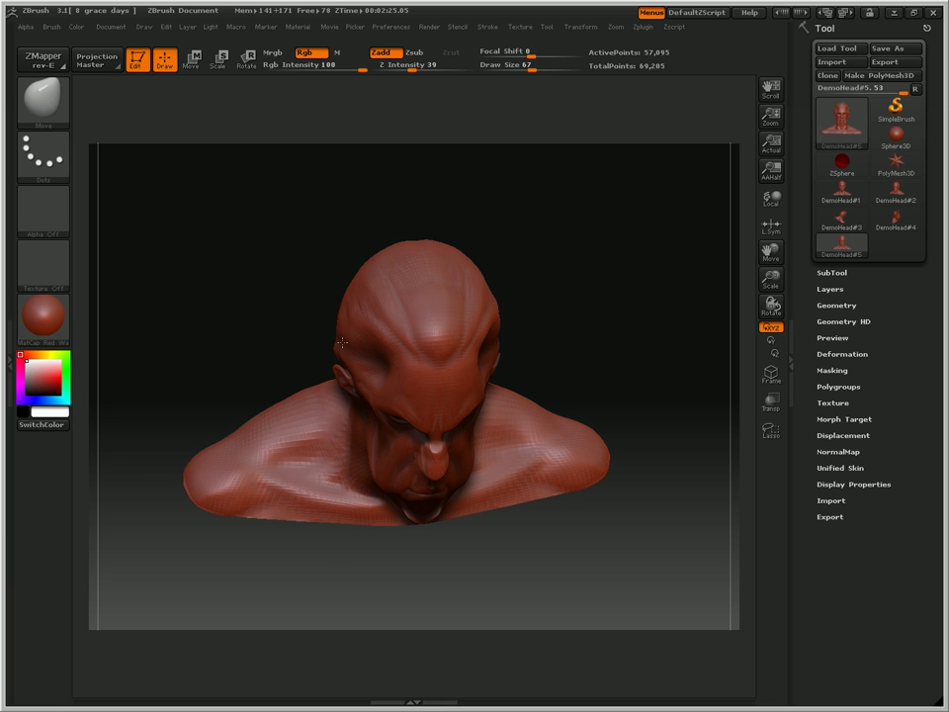
pyautogui.moveTo(393, 309)
pyautogui.keyDown('shift'); pyautogui.mouseDown()
pyautogui.moveTo(382, 326)
pyautogui.moveTo(449, 325)
pyautogui.mouseUp(); pyautogui.keyUp('shift')
# Step: Mask the crown and everything from the forehead down, leaving a thin horizontal band around the head unmasked
pyautogui.moveTo(583, 317); pyautogui.dragTo(580, 298)
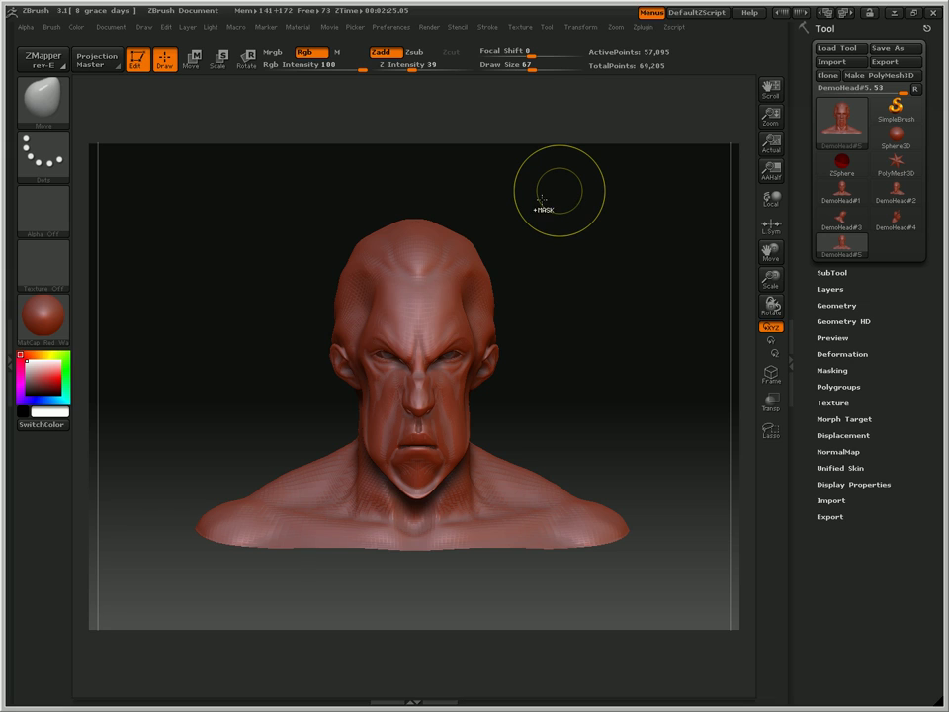
pyautogui.moveTo(559, 191)
pyautogui.keyDown('ctrl'); pyautogui.mouseDown()
pyautogui.moveTo(343, 258)
pyautogui.moveTo(265, 255)
pyautogui.mouseUp(); pyautogui.keyUp('ctrl')
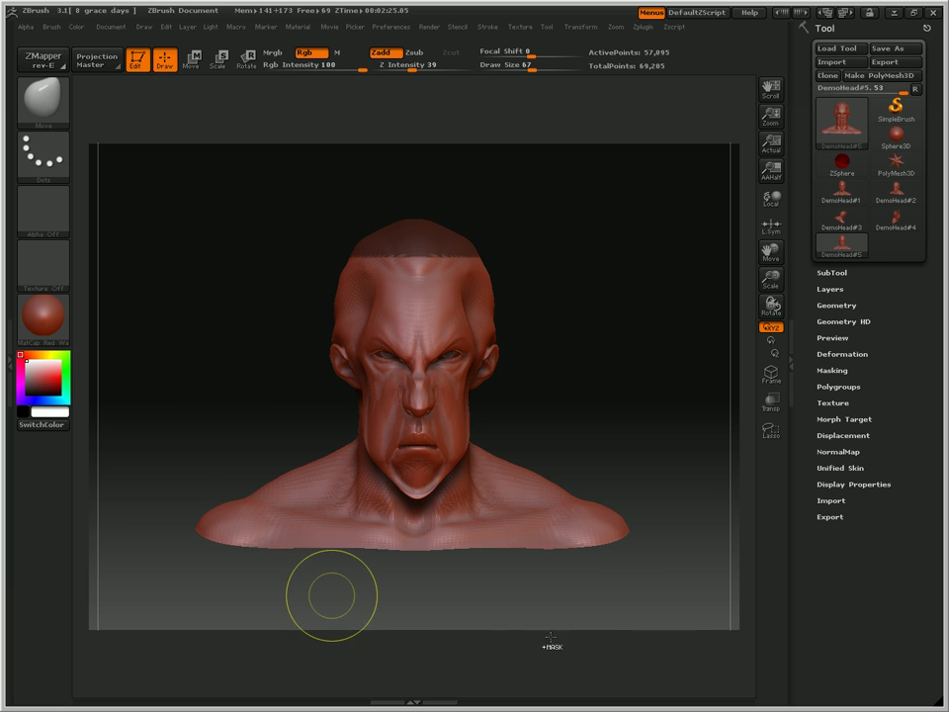
pyautogui.moveTo(679, 592)
pyautogui.keyDown('ctrl'); pyautogui.mouseDown()
pyautogui.moveTo(314, 456)
pyautogui.moveTo(174, 298)
pyautogui.moveTo(169, 276)
pyautogui.mouseUp(); pyautogui.keyUp('ctrl')
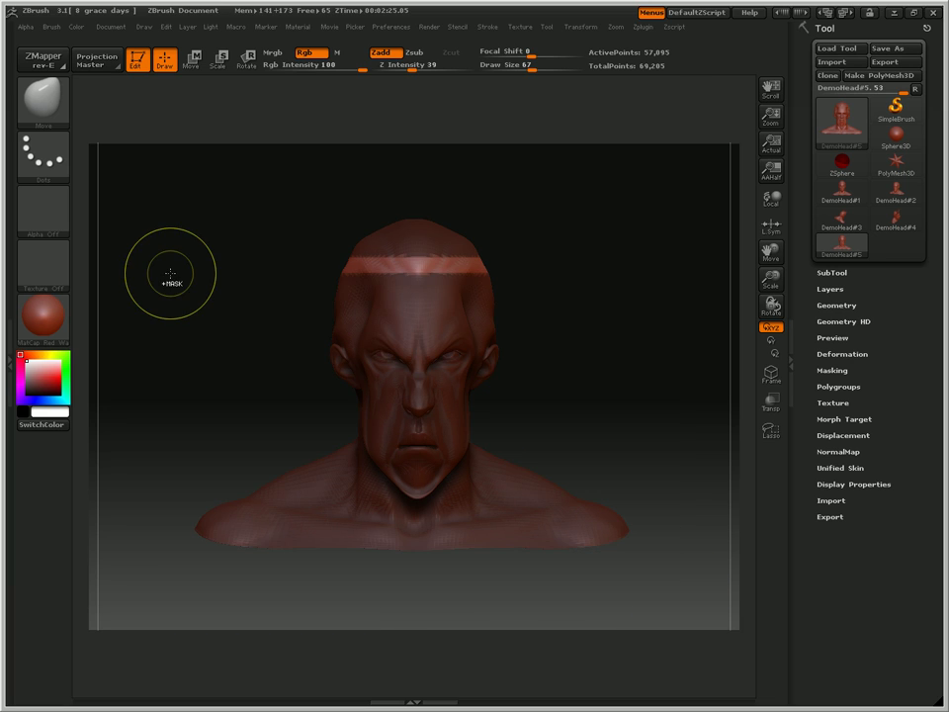
# Step: Build up the unmasked band around the head with the Layer brush at draw size 80 and Z intensity 8
pyautogui.click(39, 89)
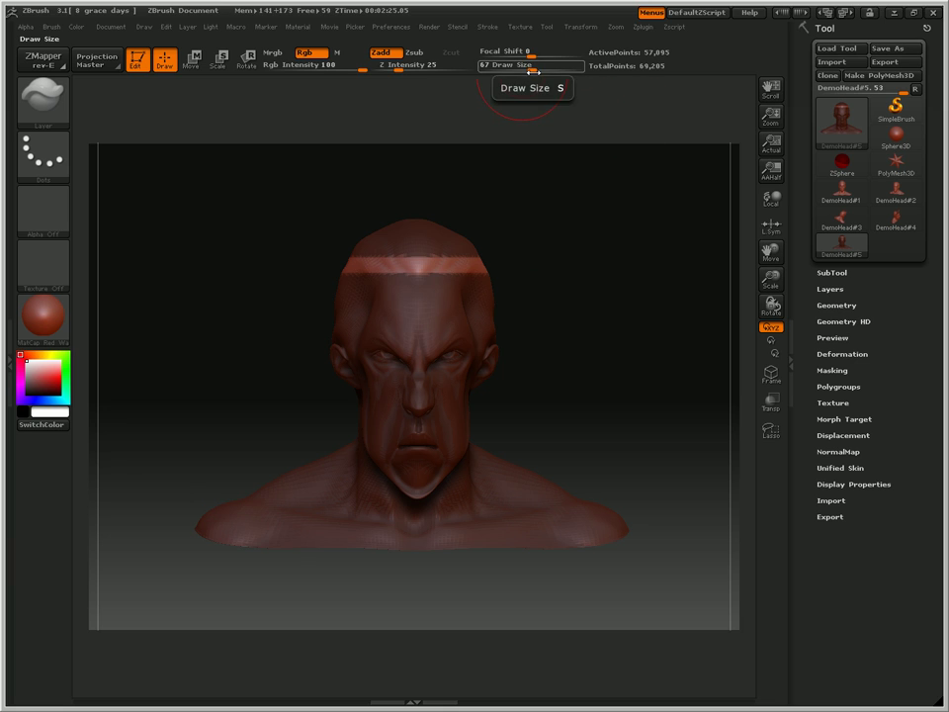
pyautogui.moveTo(534, 71); pyautogui.dragTo(537, 70)
pyautogui.moveTo(490, 254)
pyautogui.mouseDown()
pyautogui.moveTo(348, 270)
pyautogui.moveTo(254, 203)
pyautogui.moveTo(226, 203)
pyautogui.moveTo(344, 207)
pyautogui.moveTo(508, 275)
pyautogui.moveTo(481, 224)
pyautogui.mouseUp()
pyautogui.moveTo(400, 71); pyautogui.dragTo(382, 72)
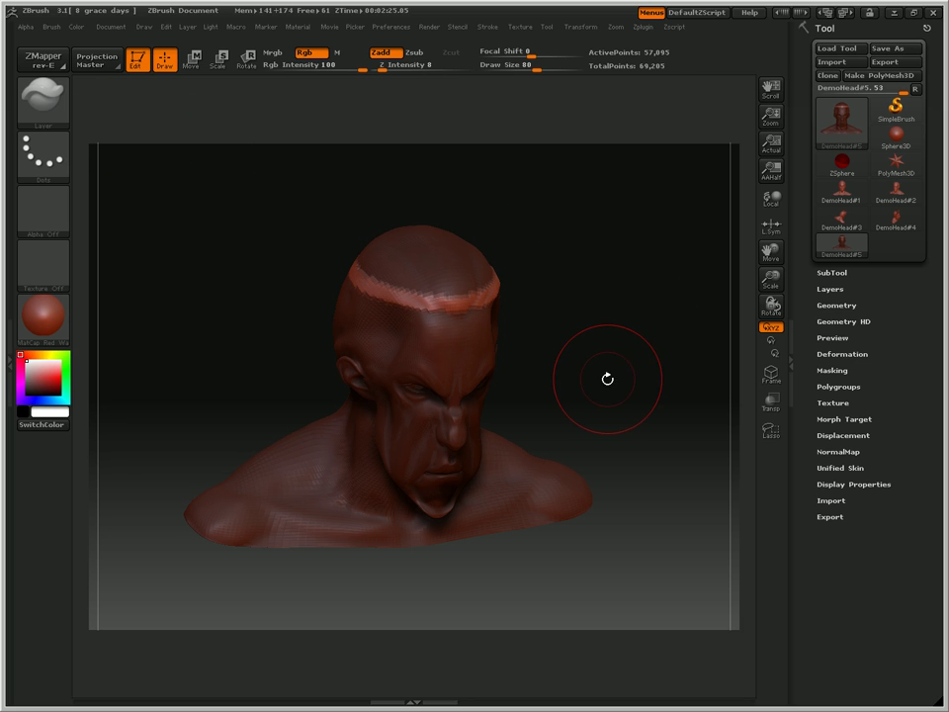
pyautogui.moveTo(561, 415); pyautogui.dragTo(524, 462)
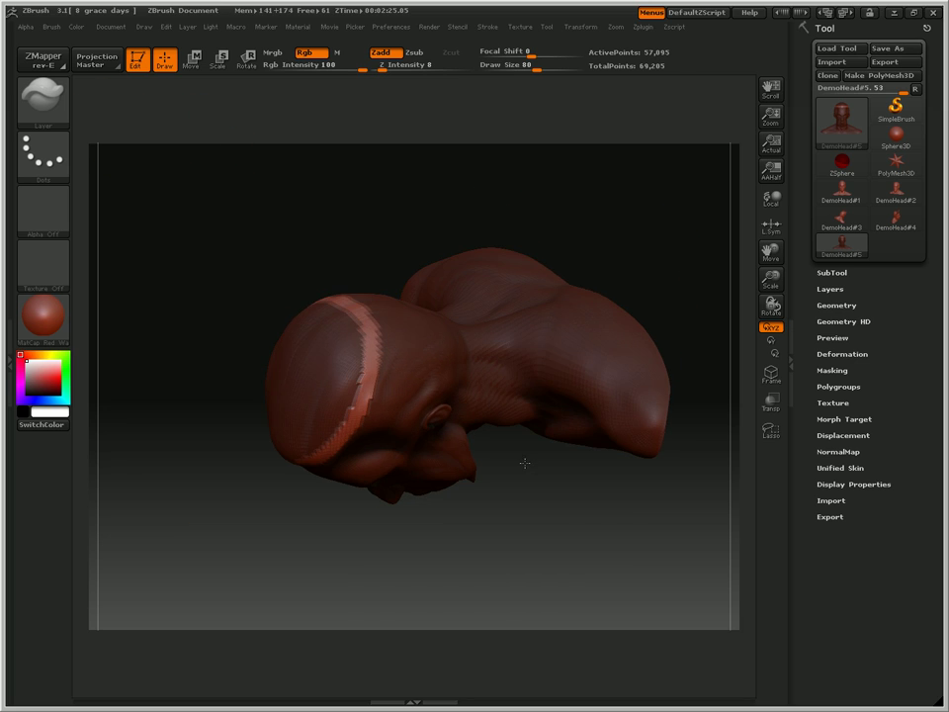
pyautogui.moveTo(376, 363); pyautogui.dragTo(378, 368)
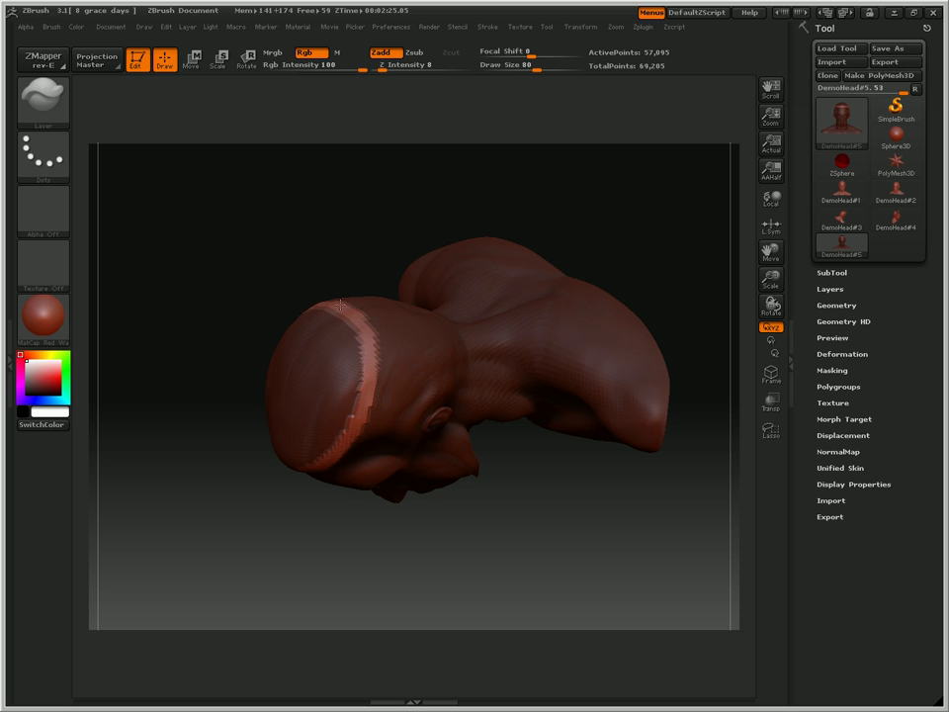
pyautogui.moveTo(376, 336)
pyautogui.mouseDown()
pyautogui.moveTo(341, 299)
pyautogui.moveTo(305, 309)
pyautogui.moveTo(362, 416)
pyautogui.moveTo(351, 442)
pyautogui.mouseUp()
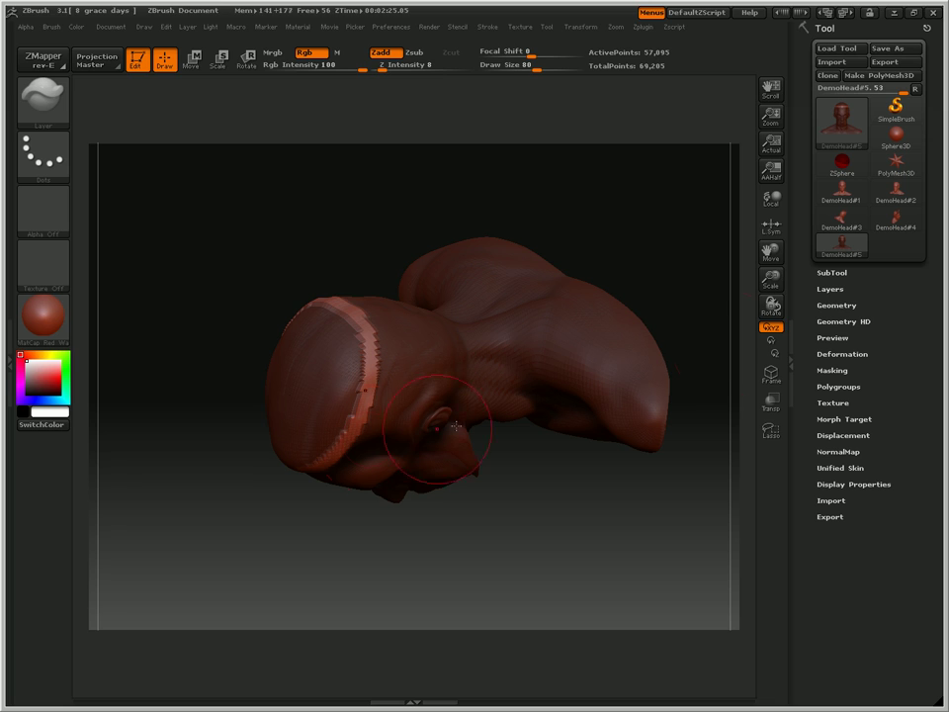
# Step: Clear the mask from the bust and reduce the Layer brush's draw size to 13
pyautogui.click(831, 370)
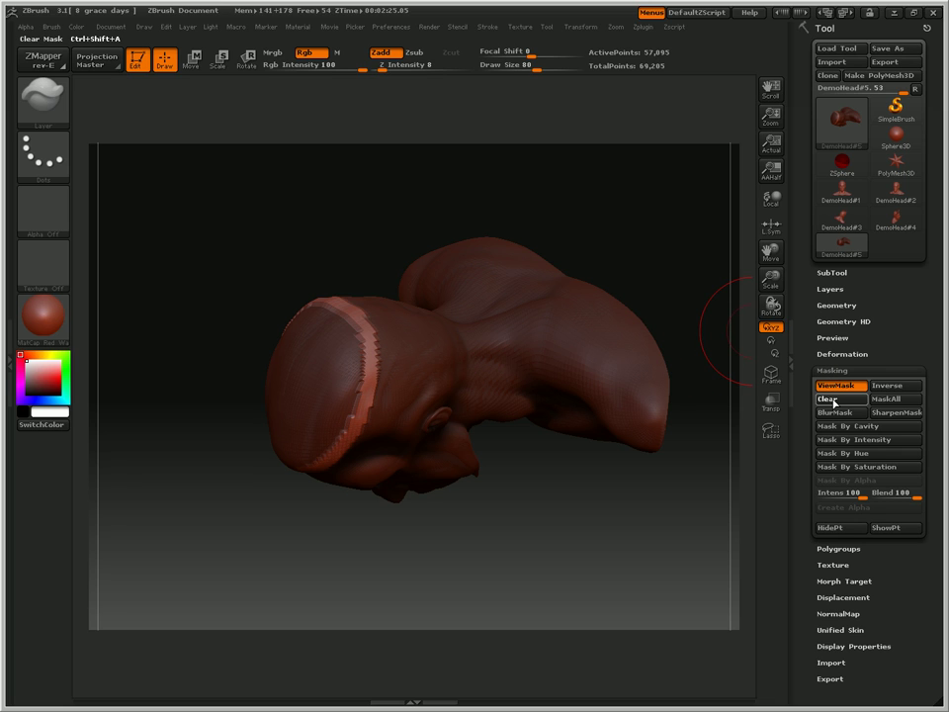
pyautogui.click(833, 400)
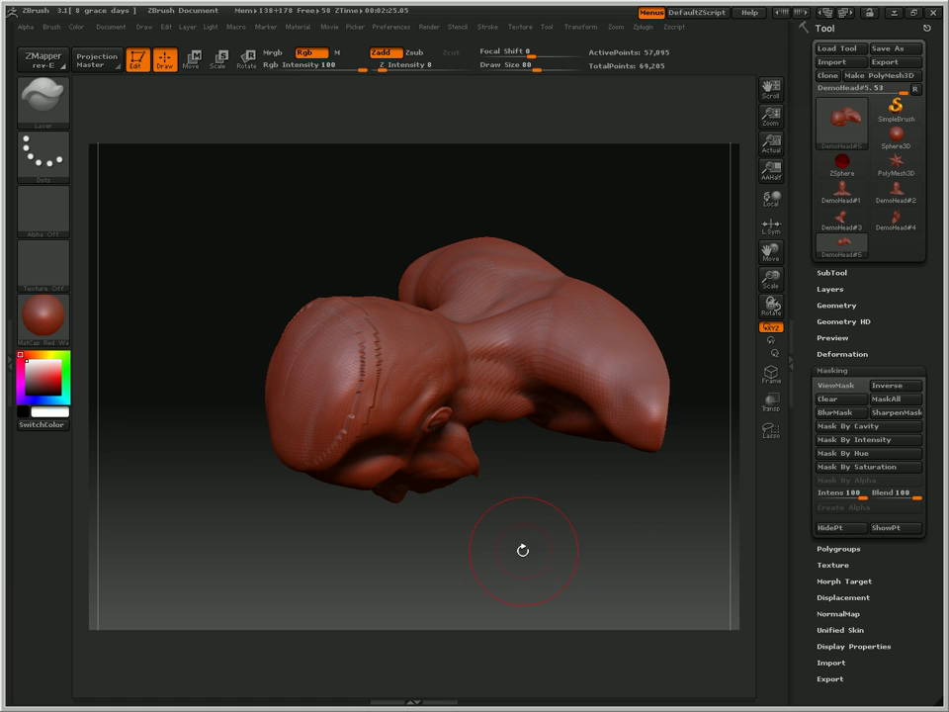
pyautogui.moveTo(566, 506); pyautogui.dragTo(604, 447)
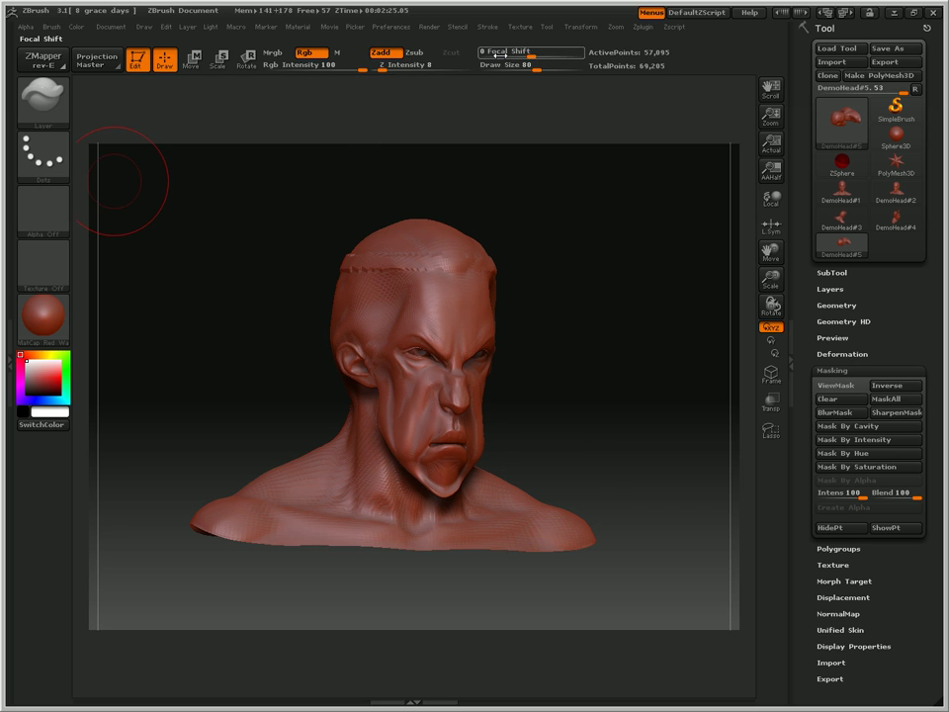
pyautogui.moveTo(535, 70); pyautogui.dragTo(504, 69)
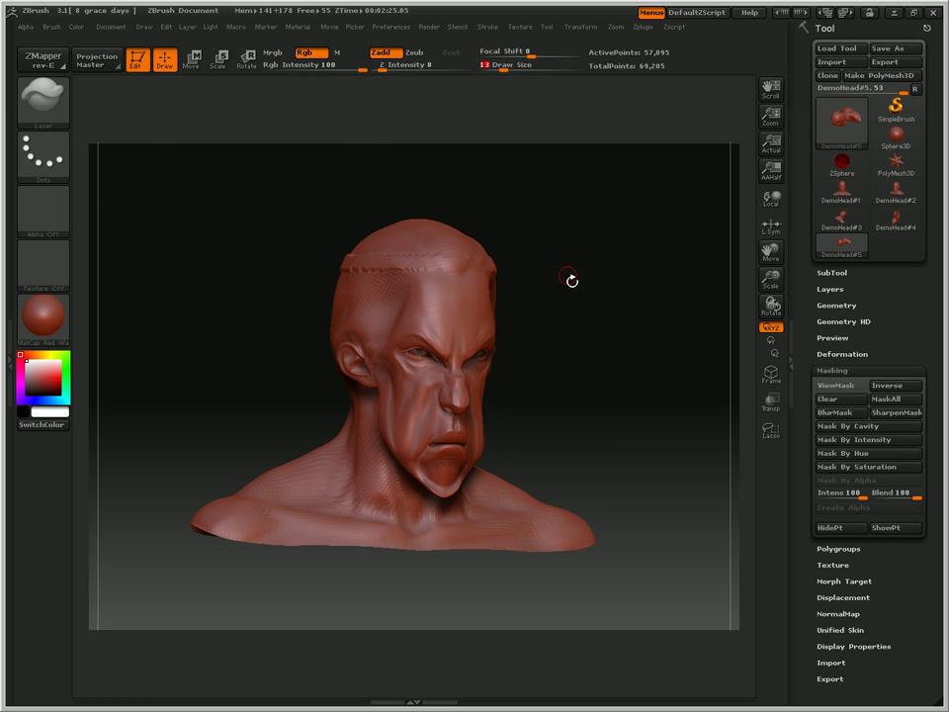
# Step: Sculpt swirling raised ridges over the top of the skull with the Layer brush, reducing the draw size to 4 for the finer lines
pyautogui.moveTo(574, 365); pyautogui.dragTo(567, 410)
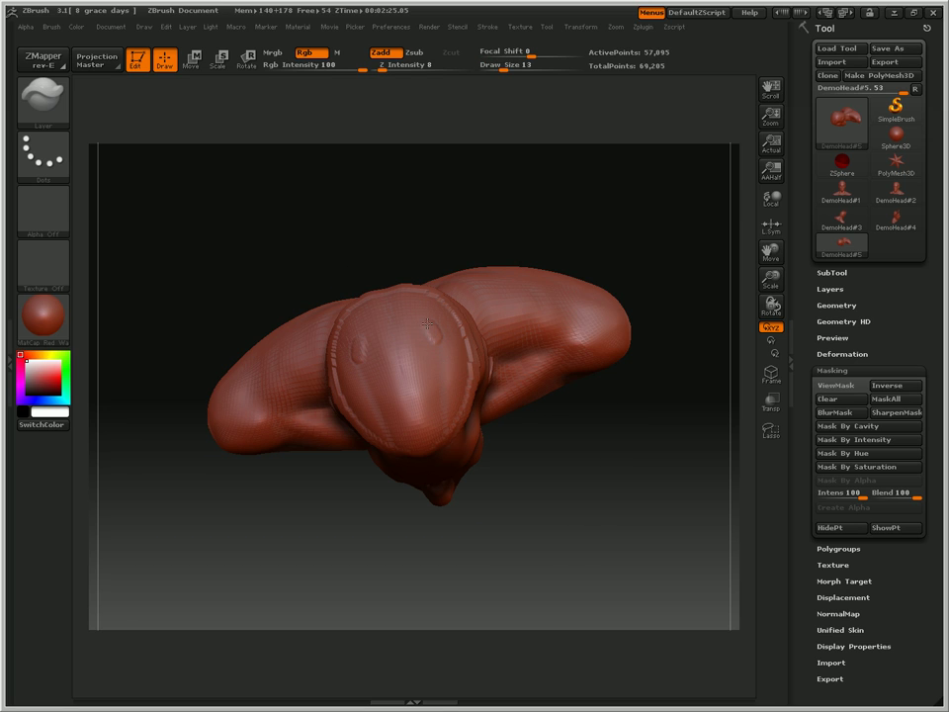
pyautogui.moveTo(427, 323)
pyautogui.mouseDown()
pyautogui.moveTo(403, 324)
pyautogui.moveTo(395, 345)
pyautogui.moveTo(426, 357)
pyautogui.moveTo(440, 383)
pyautogui.moveTo(356, 391)
pyautogui.moveTo(368, 435)
pyautogui.moveTo(424, 442)
pyautogui.mouseUp()
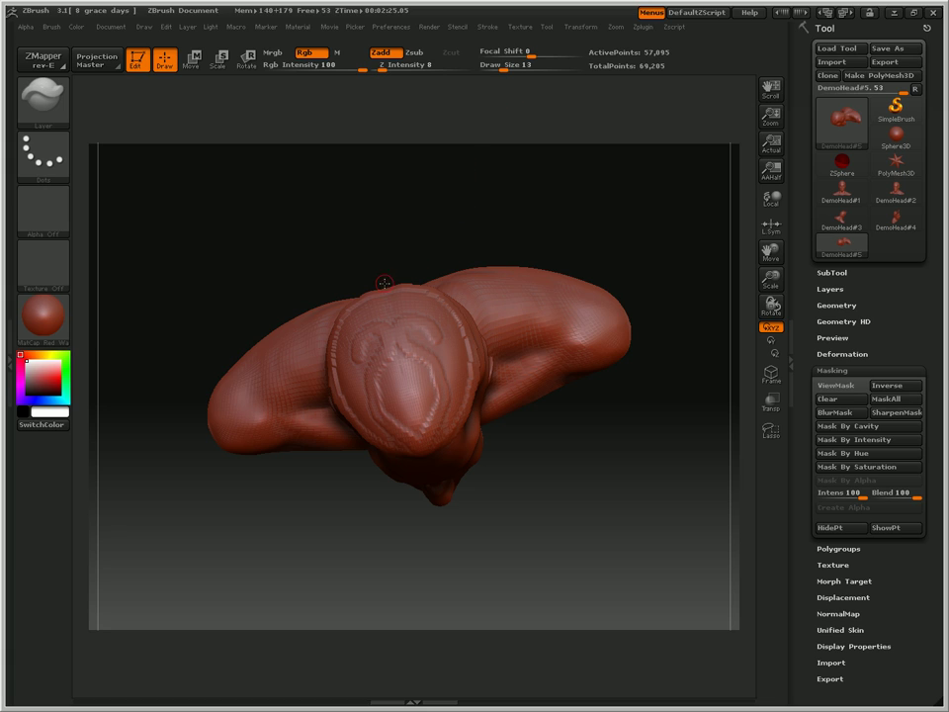
pyautogui.press('space')
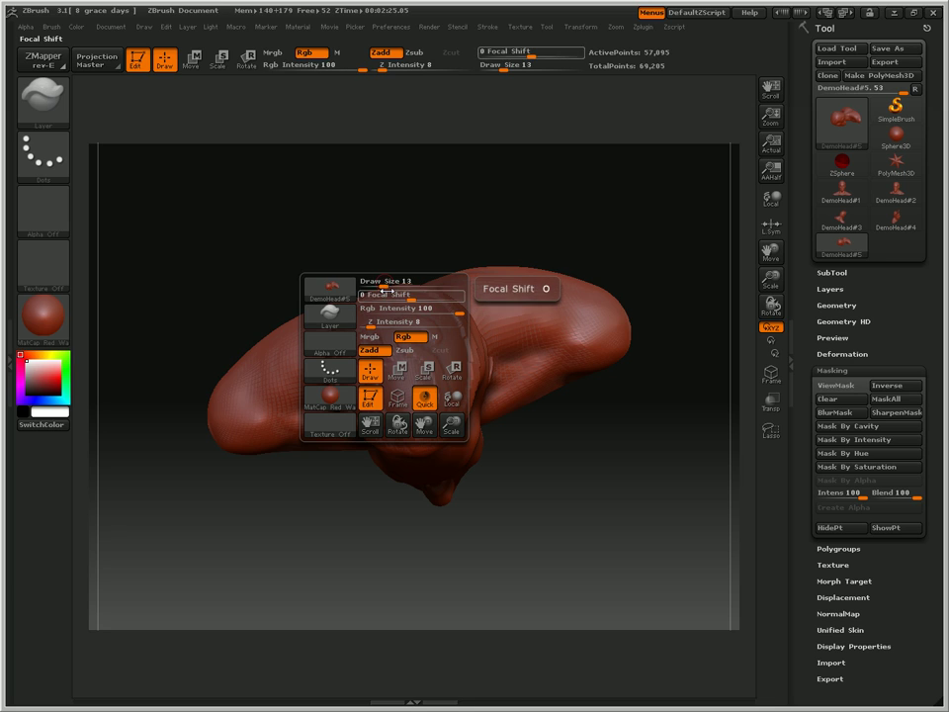
pyautogui.moveTo(384, 290); pyautogui.dragTo(369, 289)
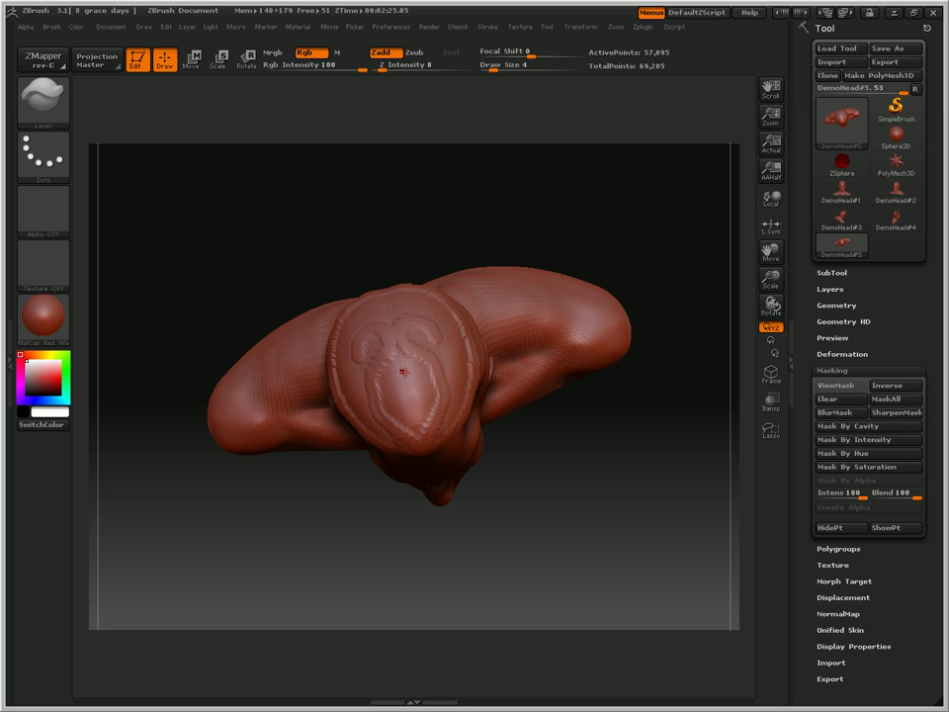
pyautogui.moveTo(404, 371)
pyautogui.mouseDown()
pyautogui.moveTo(394, 403)
pyautogui.moveTo(408, 372)
pyautogui.moveTo(419, 425)
pyautogui.mouseUp()
pyautogui.moveTo(404, 383); pyautogui.dragTo(408, 396)
pyautogui.moveTo(442, 349); pyautogui.dragTo(456, 397)
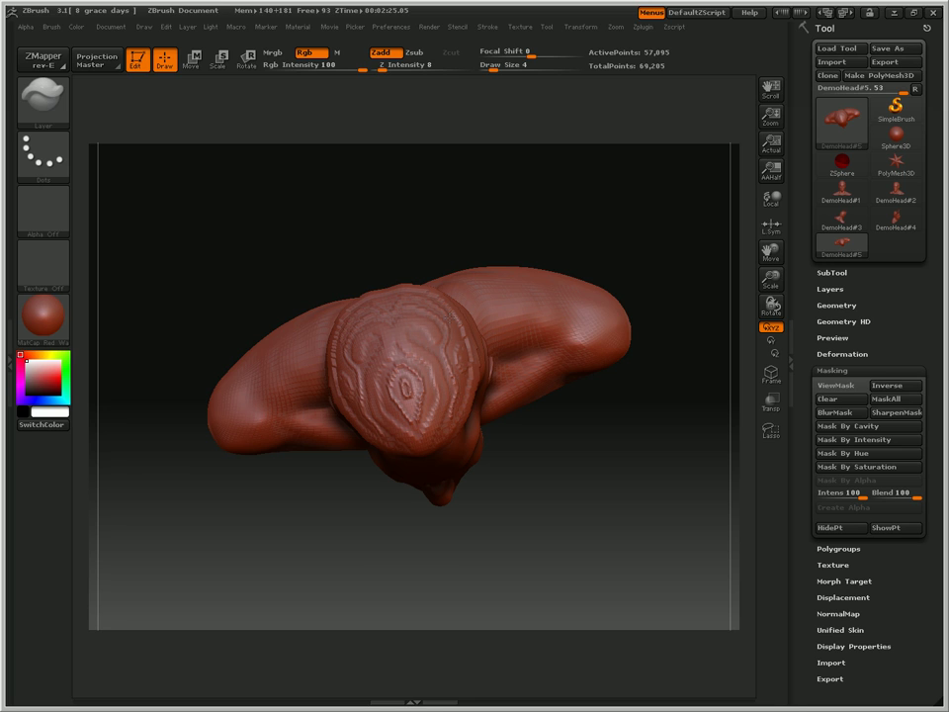
# Step: Texture the head band, the back of the skull and the nape with the Rake brush at draw size 19
pyautogui.moveTo(604, 451); pyautogui.dragTo(307, 289)
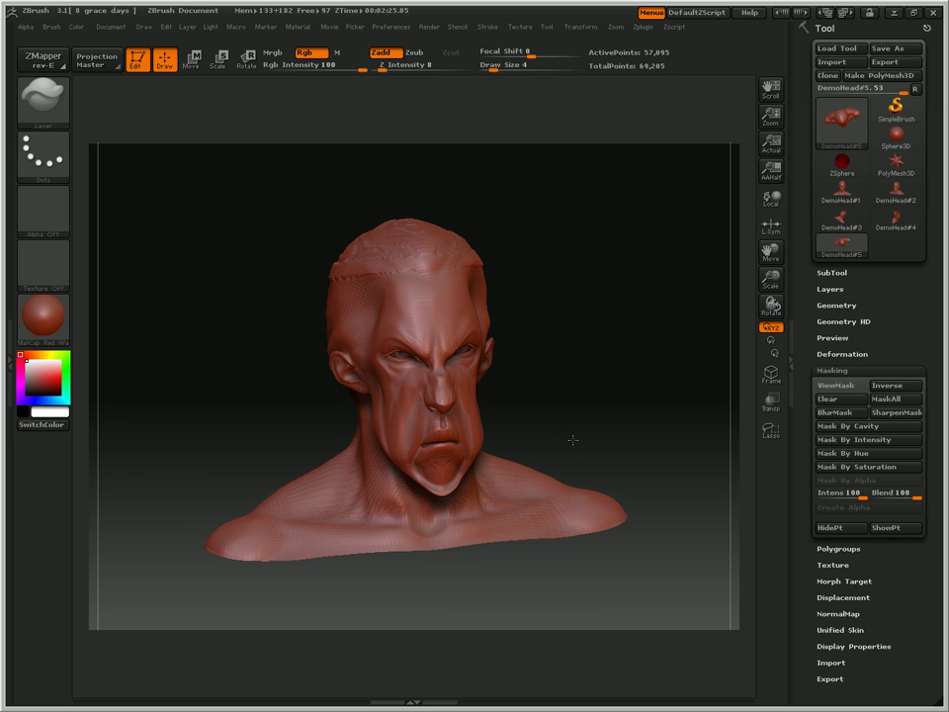
pyautogui.click(46, 97)
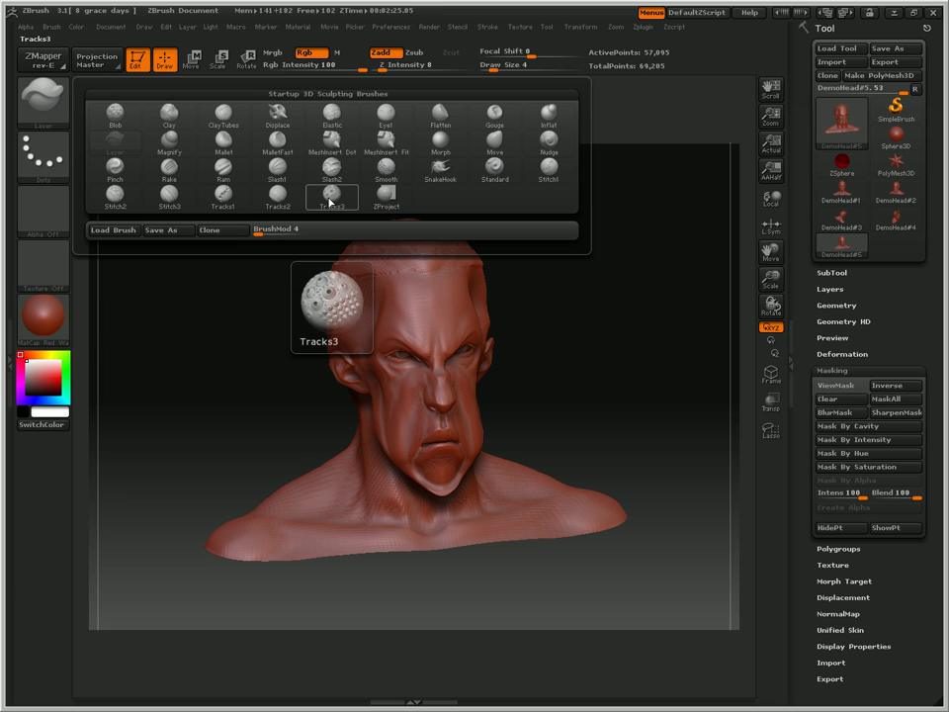
pyautogui.click(170, 176)
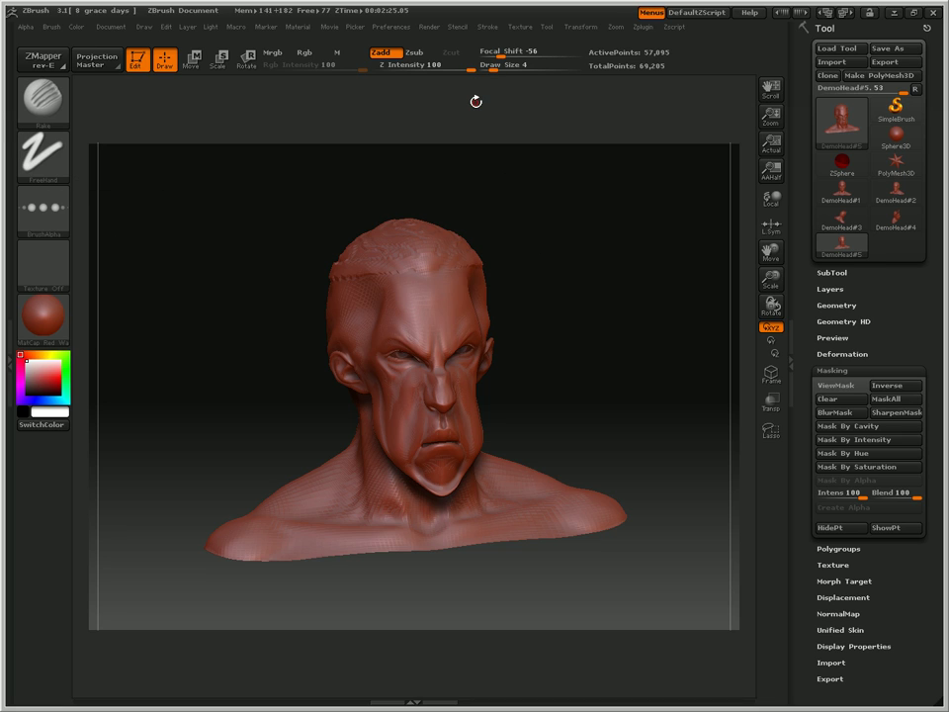
pyautogui.click(498, 66)
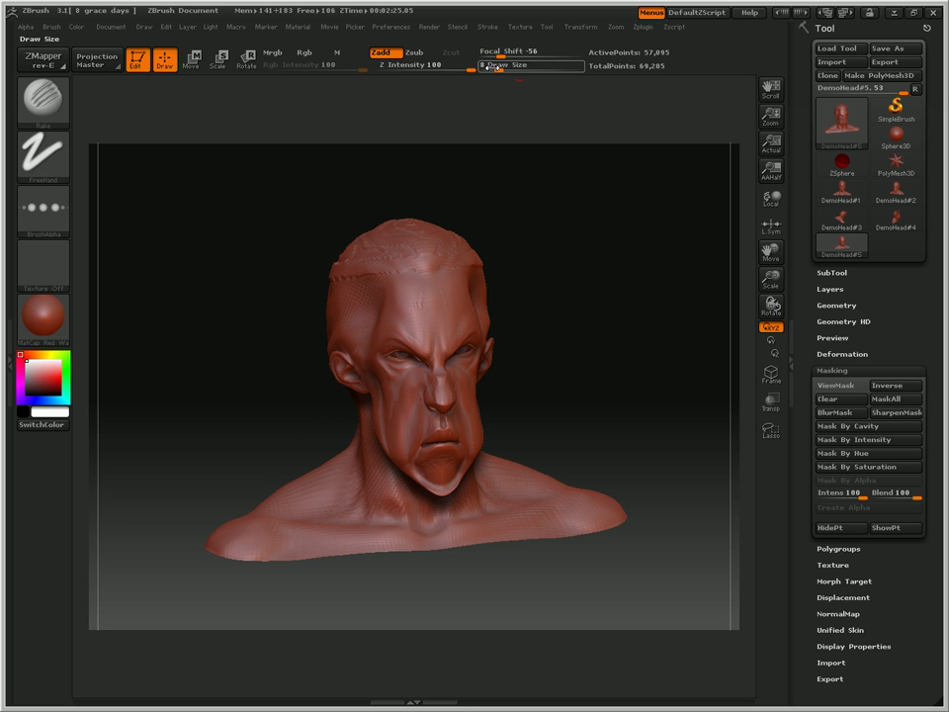
pyautogui.moveTo(489, 66); pyautogui.dragTo(509, 71)
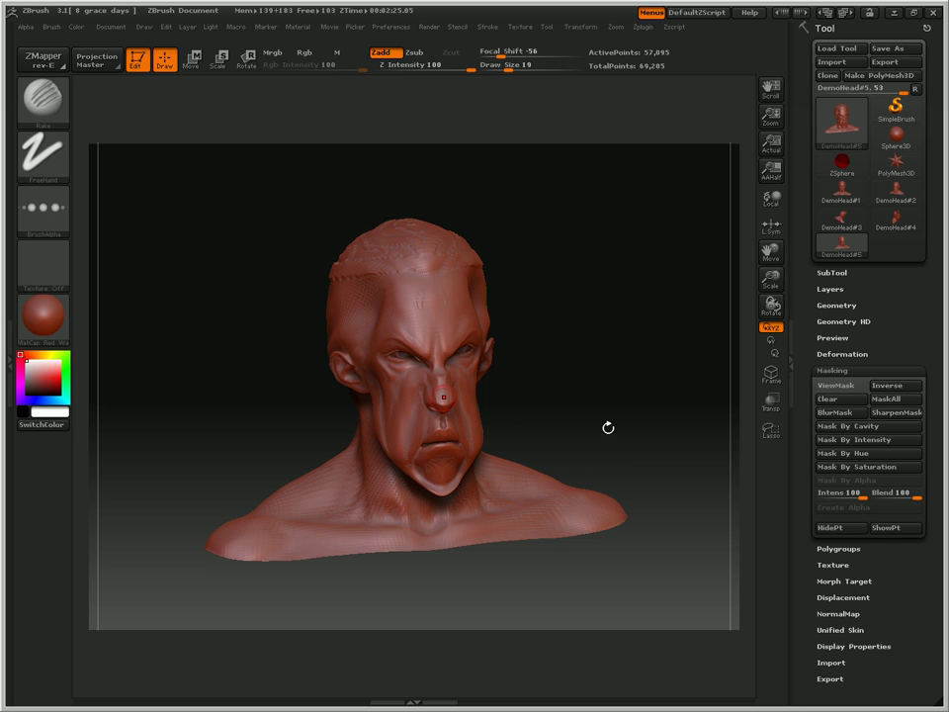
pyautogui.moveTo(619, 432)
pyautogui.mouseDown()
pyautogui.moveTo(632, 429)
pyautogui.moveTo(466, 311)
pyautogui.moveTo(485, 297)
pyautogui.moveTo(488, 276)
pyautogui.mouseUp()
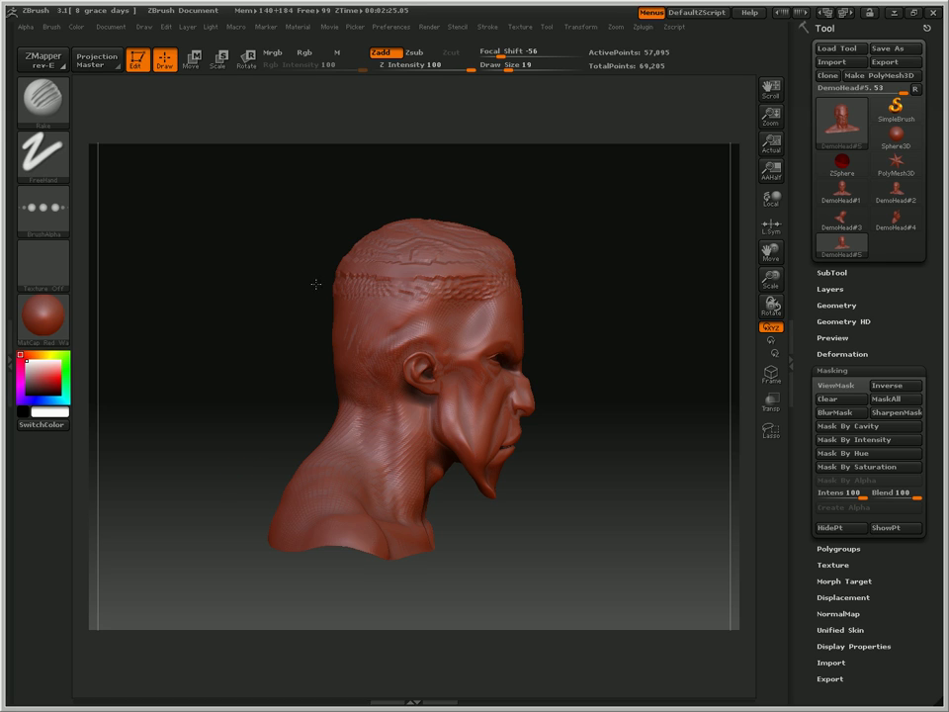
pyautogui.moveTo(309, 487); pyautogui.dragTo(386, 322)
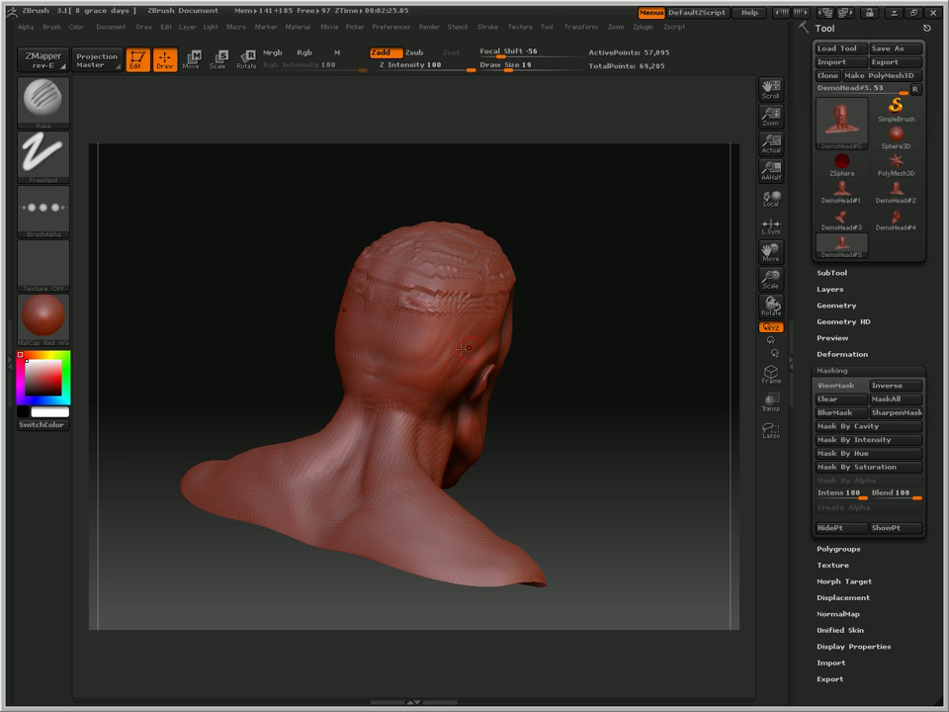
pyautogui.moveTo(475, 306)
pyautogui.mouseDown()
pyautogui.moveTo(376, 382)
pyautogui.moveTo(362, 467)
pyautogui.moveTo(343, 505)
pyautogui.mouseUp()
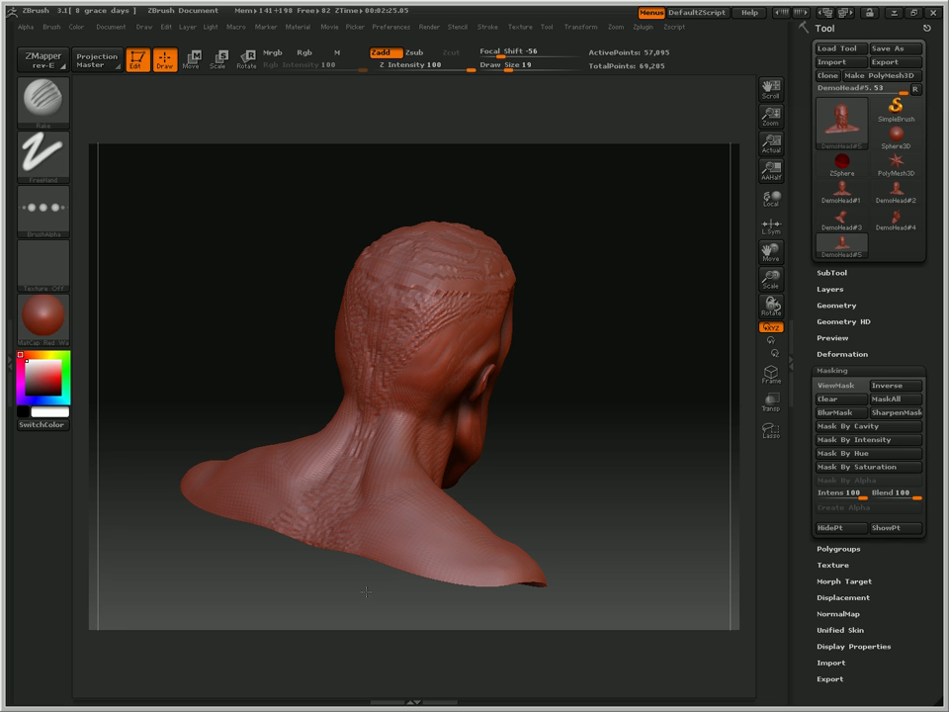
# Step: Pull long tendrils down from the jaw on both sides and from the chin with the SnakeHook brush at draw size 19
pyautogui.moveTo(530, 491); pyautogui.dragTo(480, 507)
pyautogui.click(43, 102)
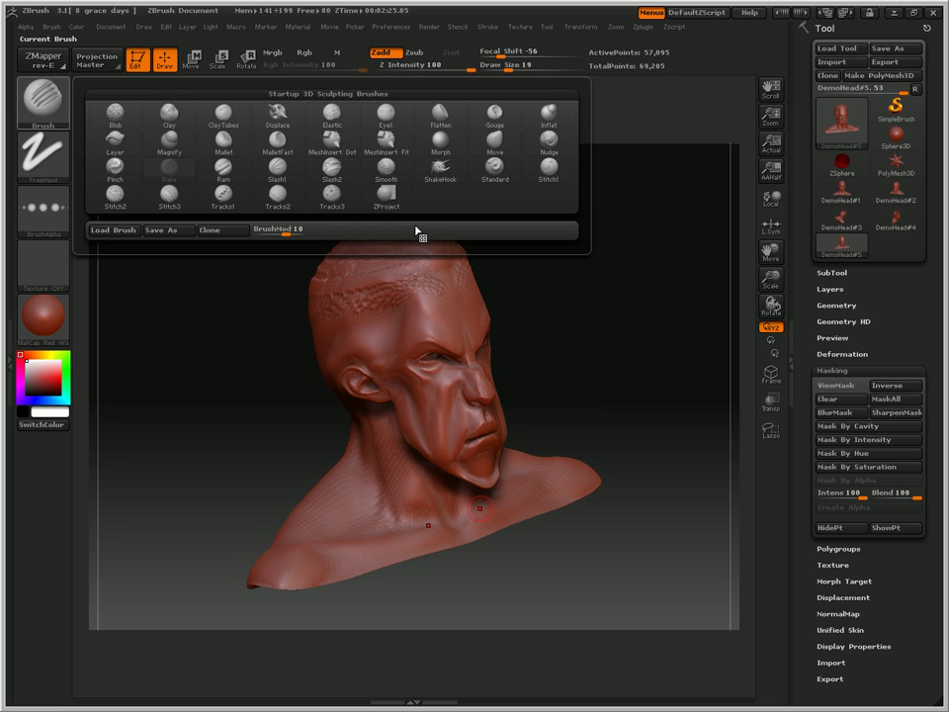
pyautogui.click(440, 166)
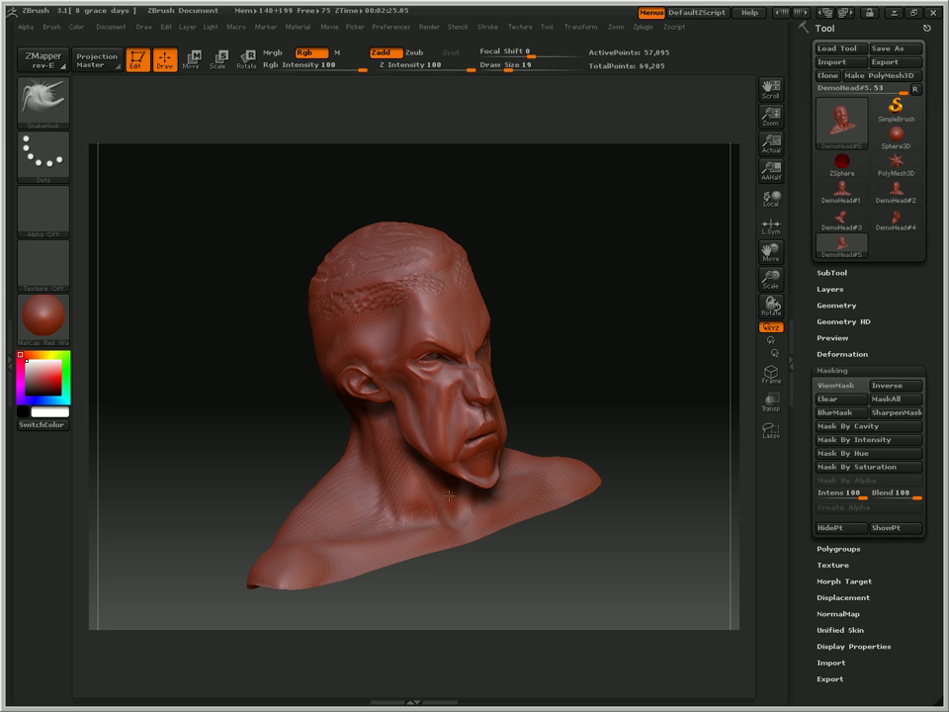
pyautogui.moveTo(438, 457)
pyautogui.mouseDown()
pyautogui.moveTo(463, 516)
pyautogui.moveTo(480, 527)
pyautogui.mouseUp()
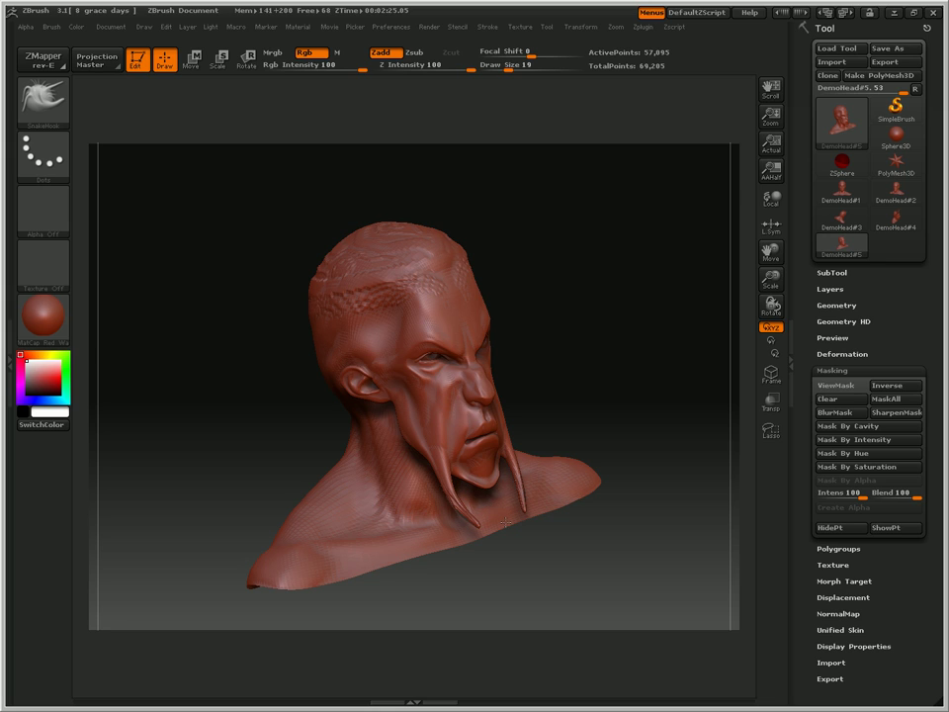
pyautogui.moveTo(471, 481); pyautogui.dragTo(494, 518)
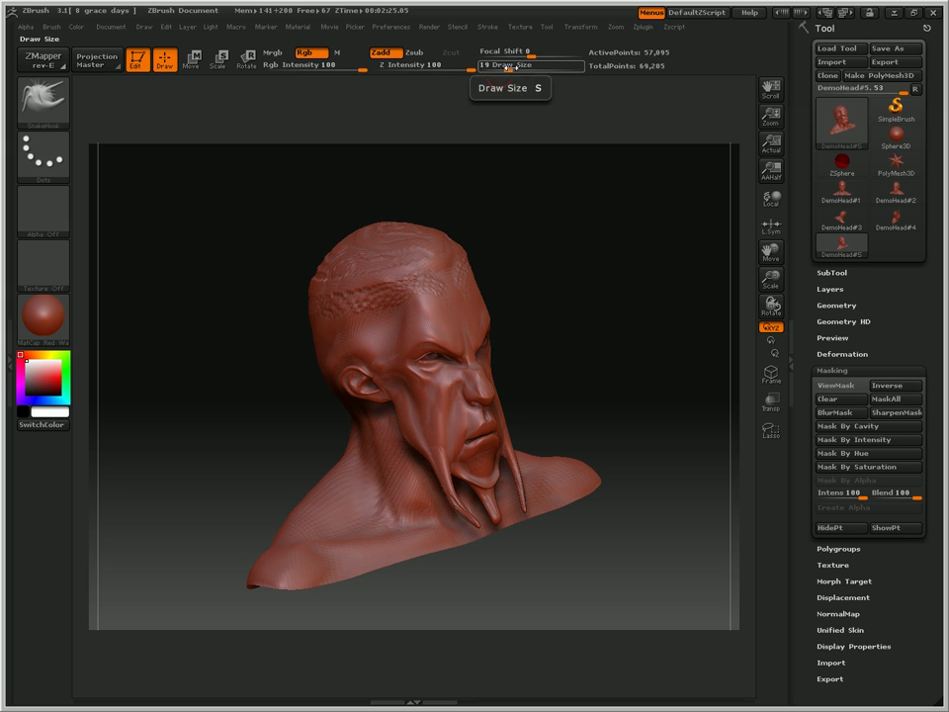
# Step: Pull a beard of thinner spikes out of the jawline and chin with the SnakeHook brush at draw size 9
pyautogui.moveTo(507, 70); pyautogui.dragTo(499, 70)
pyautogui.moveTo(414, 440)
pyautogui.mouseDown()
pyautogui.moveTo(413, 489)
pyautogui.moveTo(437, 509)
pyautogui.mouseUp()
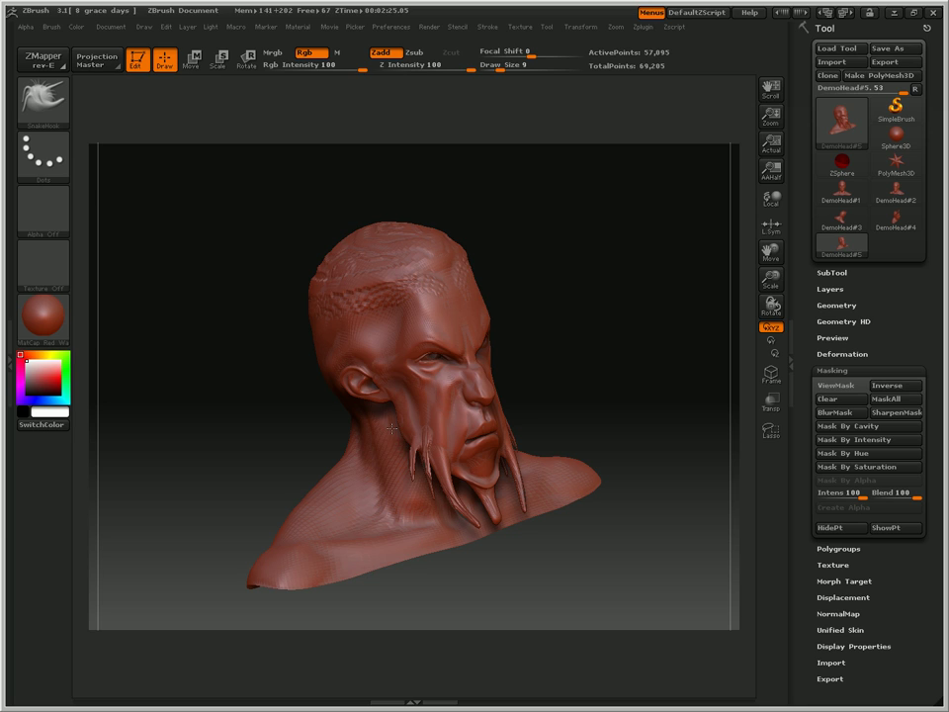
pyautogui.moveTo(393, 428); pyautogui.dragTo(392, 465)
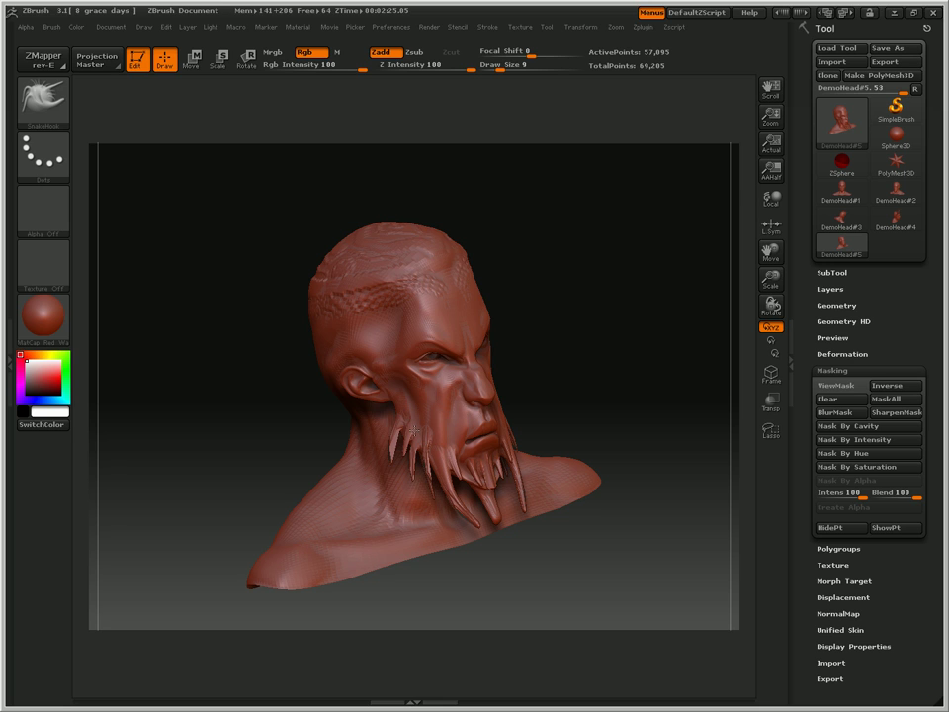
# Step: Pull rows of small upward-curving spikes out of the brows and forehead with the SnakeHook brush
pyautogui.moveTo(434, 578)
pyautogui.mouseDown()
pyautogui.moveTo(397, 586)
pyautogui.moveTo(336, 569)
pyautogui.mouseUp()
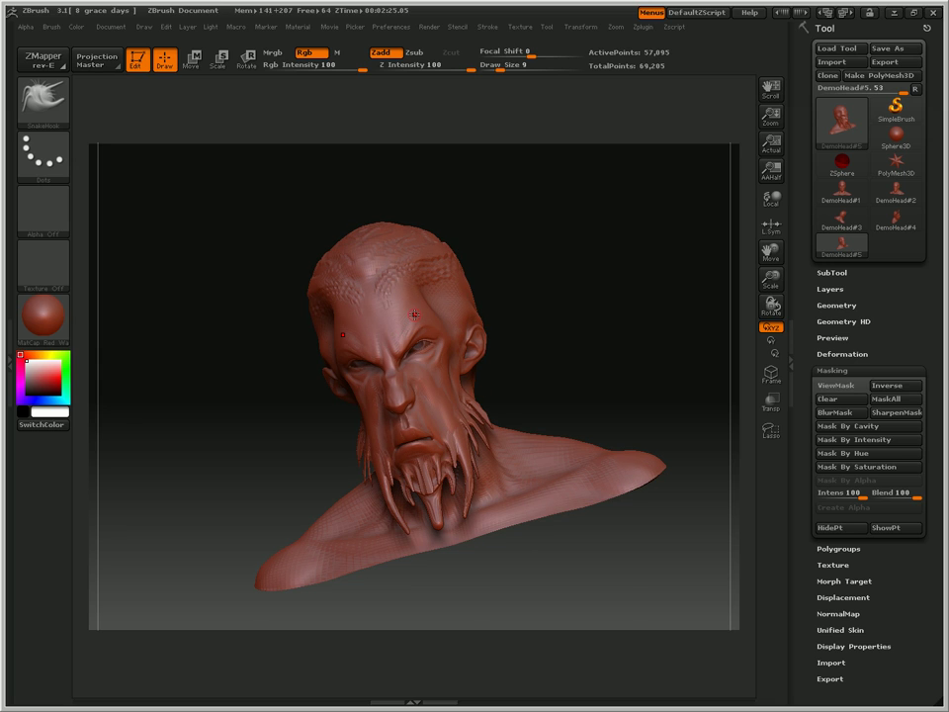
pyautogui.moveTo(405, 293)
pyautogui.mouseDown()
pyautogui.moveTo(417, 254)
pyautogui.moveTo(436, 299)
pyautogui.moveTo(432, 274)
pyautogui.mouseUp()
pyautogui.moveTo(436, 323); pyautogui.dragTo(454, 290)
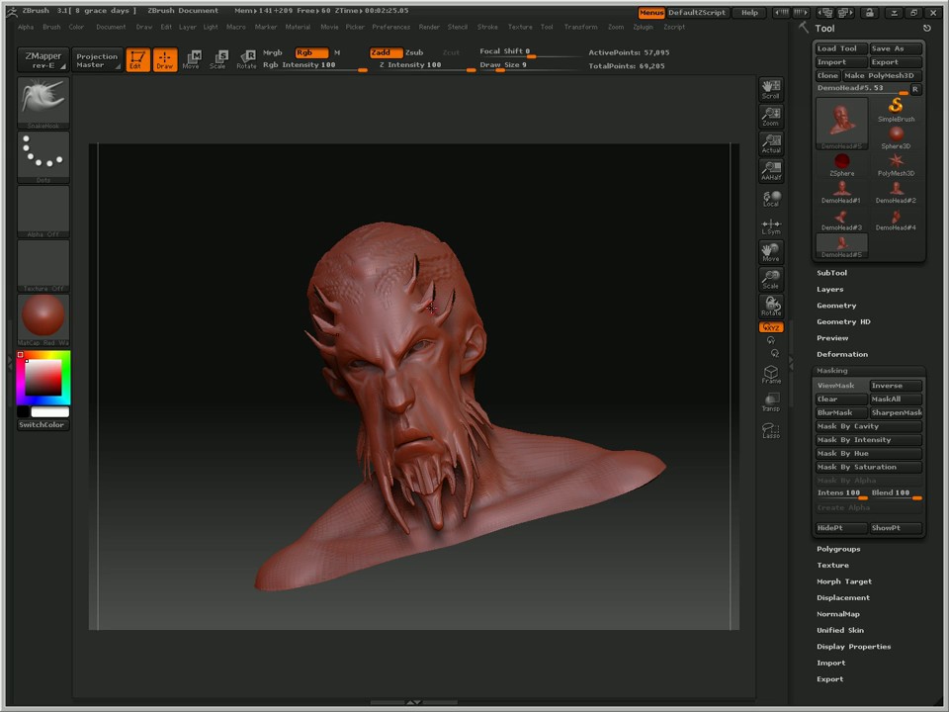
pyautogui.moveTo(394, 283)
pyautogui.mouseDown()
pyautogui.moveTo(405, 262)
pyautogui.moveTo(376, 236)
pyautogui.mouseUp()
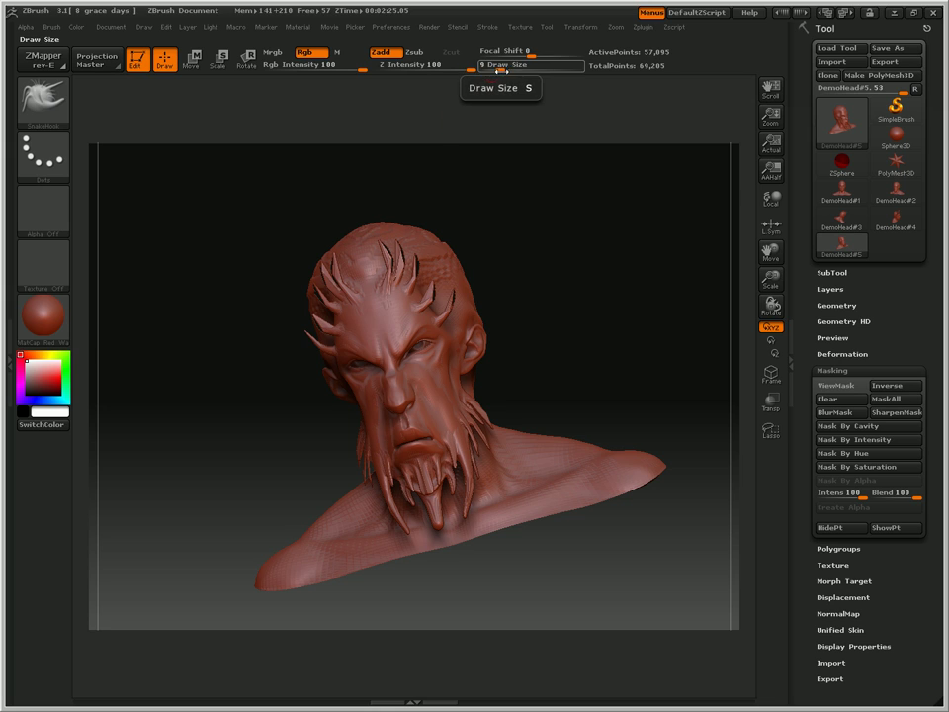
pyautogui.moveTo(501, 69); pyautogui.dragTo(508, 67)
pyautogui.moveTo(394, 327)
pyautogui.mouseDown()
pyautogui.moveTo(360, 225)
pyautogui.moveTo(346, 244)
pyautogui.mouseUp()
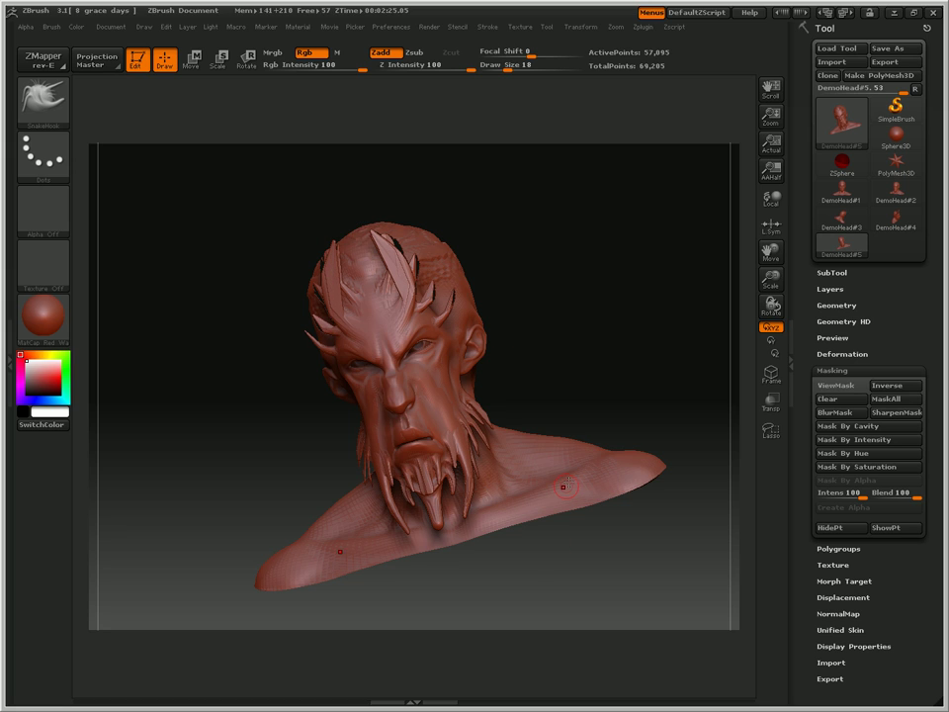
pyautogui.hotkey('ctrl', 'z')
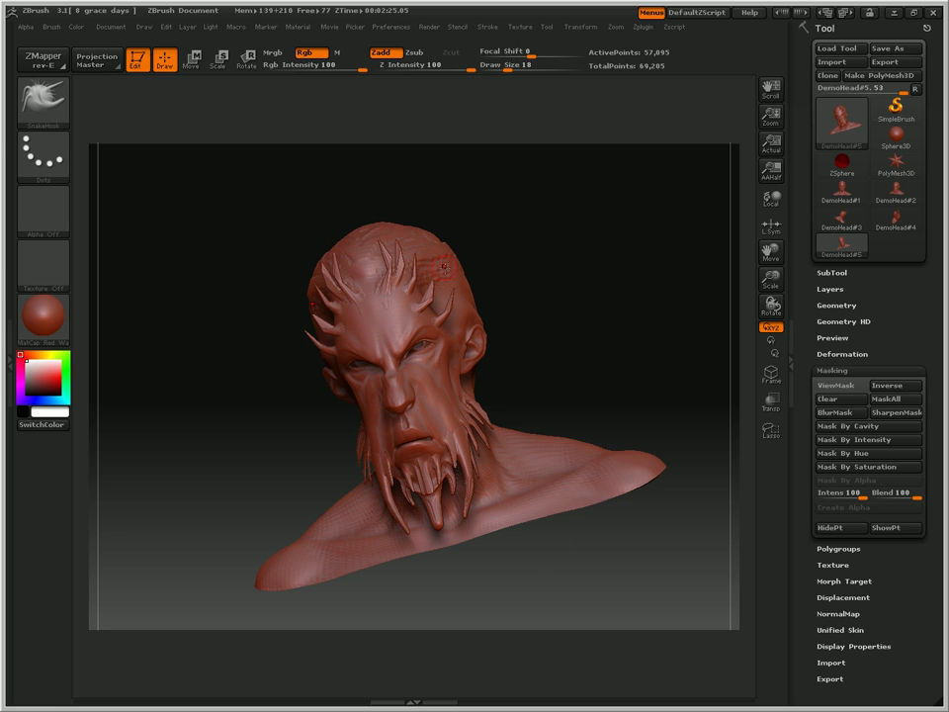
# Step: Pull a pair of tall curved horns up from the sides of the skull with the SnakeHook brush at draw size 38
pyautogui.moveTo(507, 67); pyautogui.dragTo(520, 67)
pyautogui.moveTo(438, 265)
pyautogui.mouseDown()
pyautogui.moveTo(471, 205)
pyautogui.moveTo(455, 137)
pyautogui.mouseUp()
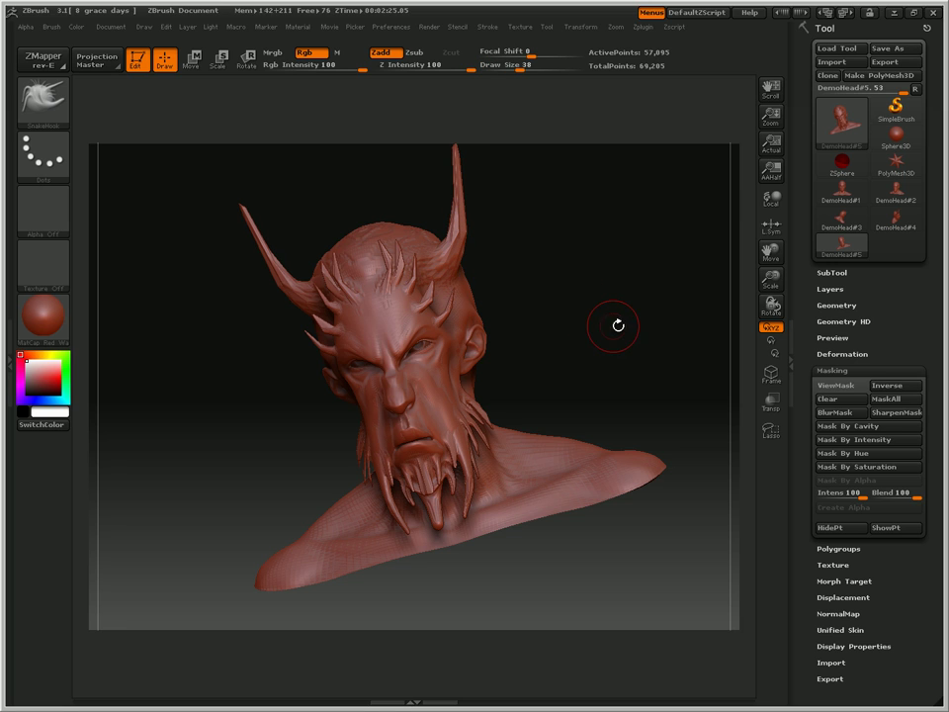
pyautogui.moveTo(619, 326); pyautogui.dragTo(652, 332)
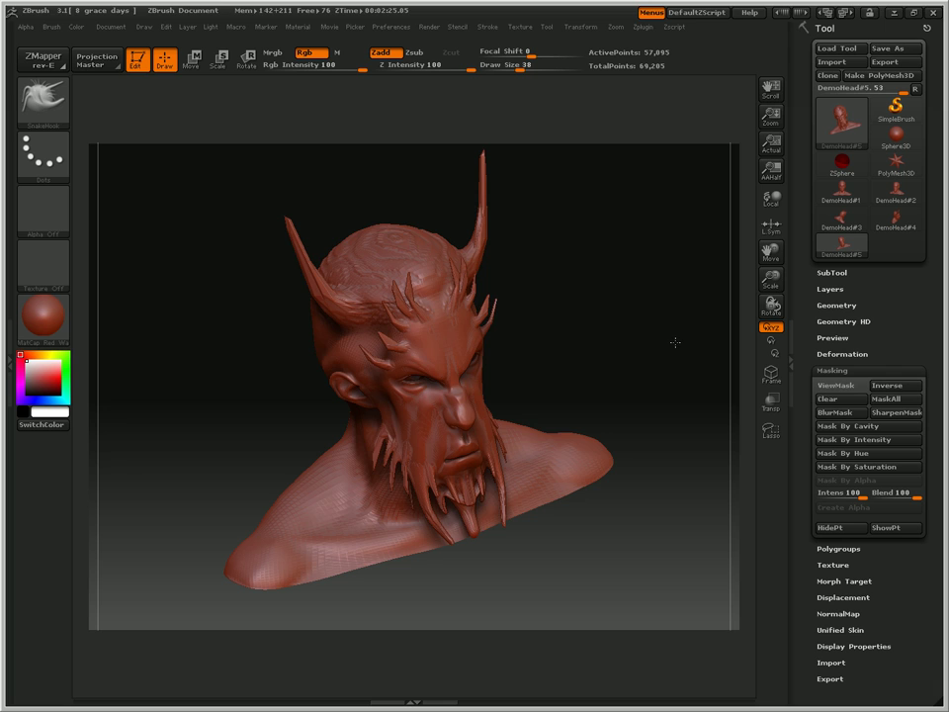
pyautogui.moveTo(676, 342); pyautogui.dragTo(707, 318)
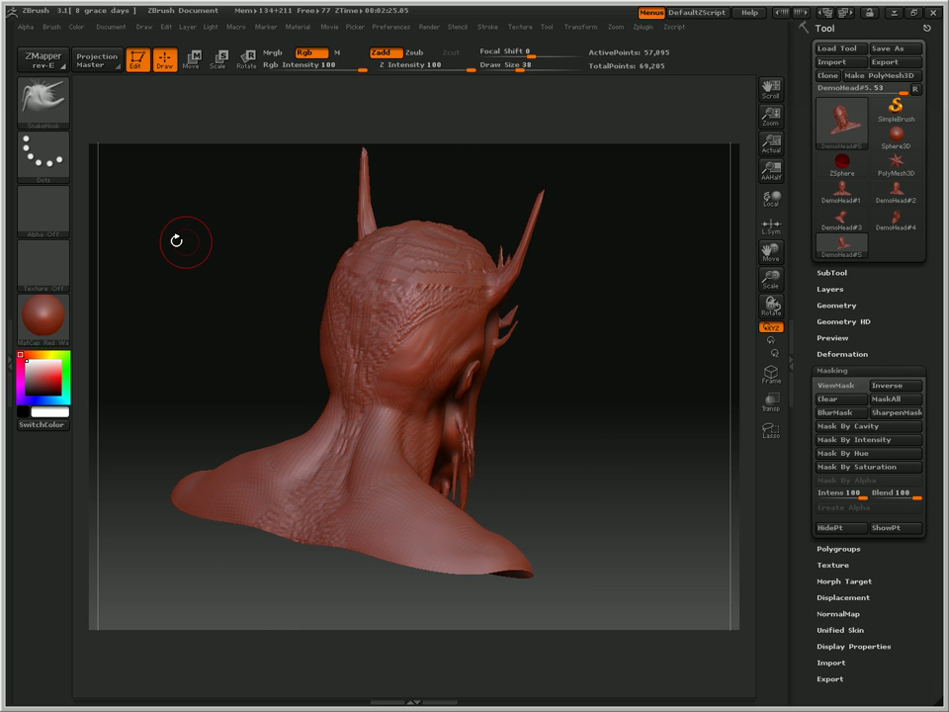
# Step: Build up raised strap-like bands across both shoulders with the Layer brush at Z intensity 26 and draw size 19
pyautogui.click(51, 103)
pyautogui.moveTo(388, 120)
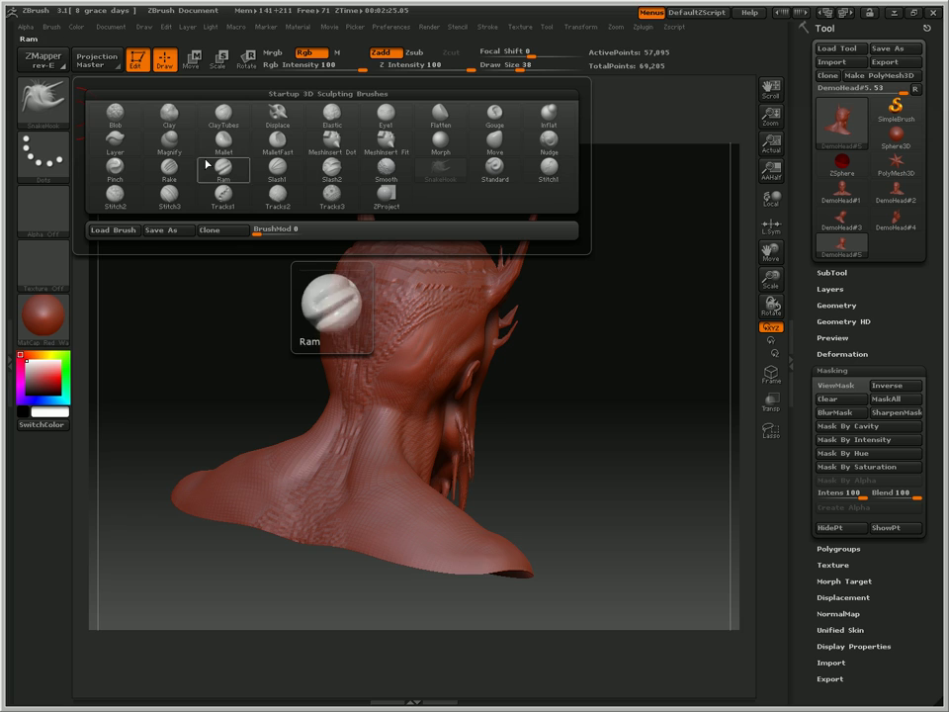
pyautogui.click(107, 141)
pyautogui.moveTo(419, 479); pyautogui.dragTo(395, 422)
pyautogui.moveTo(387, 70); pyautogui.dragTo(399, 71)
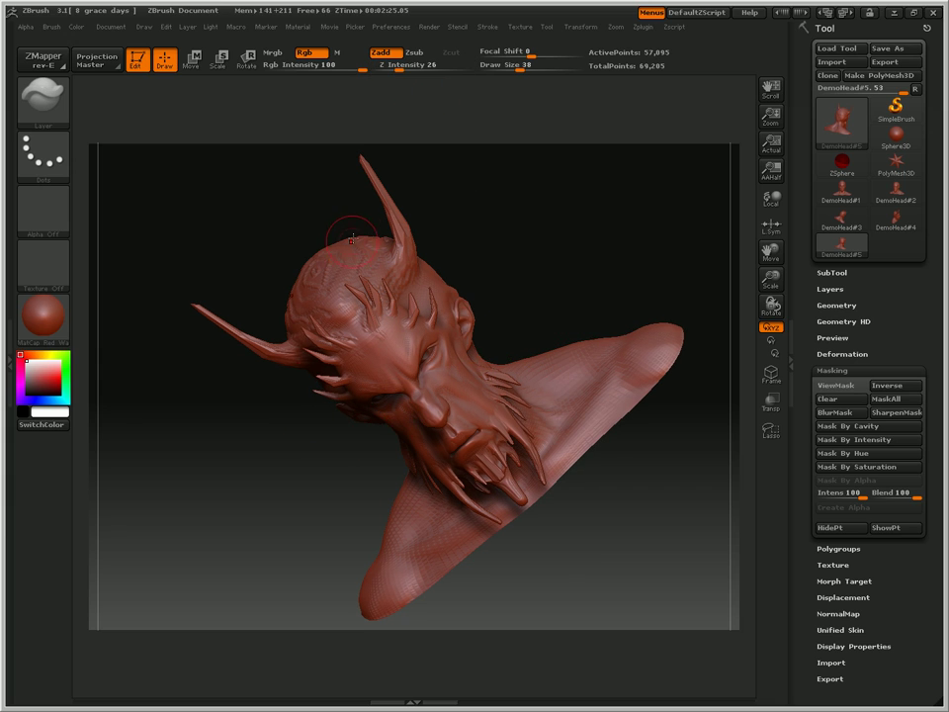
pyautogui.moveTo(517, 69); pyautogui.dragTo(508, 69)
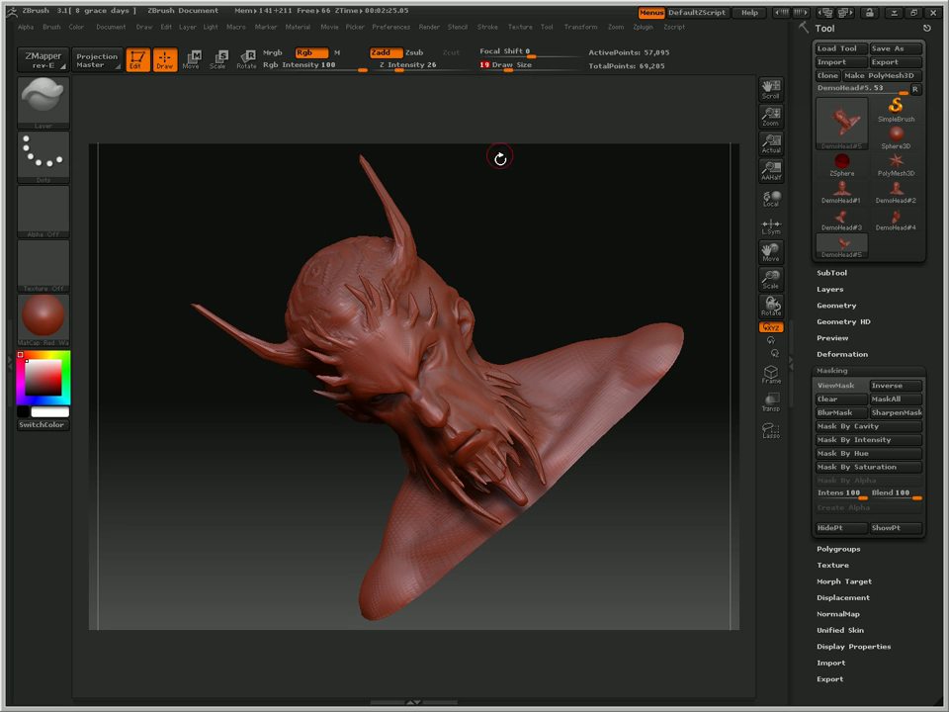
pyautogui.moveTo(529, 229); pyautogui.dragTo(479, 432)
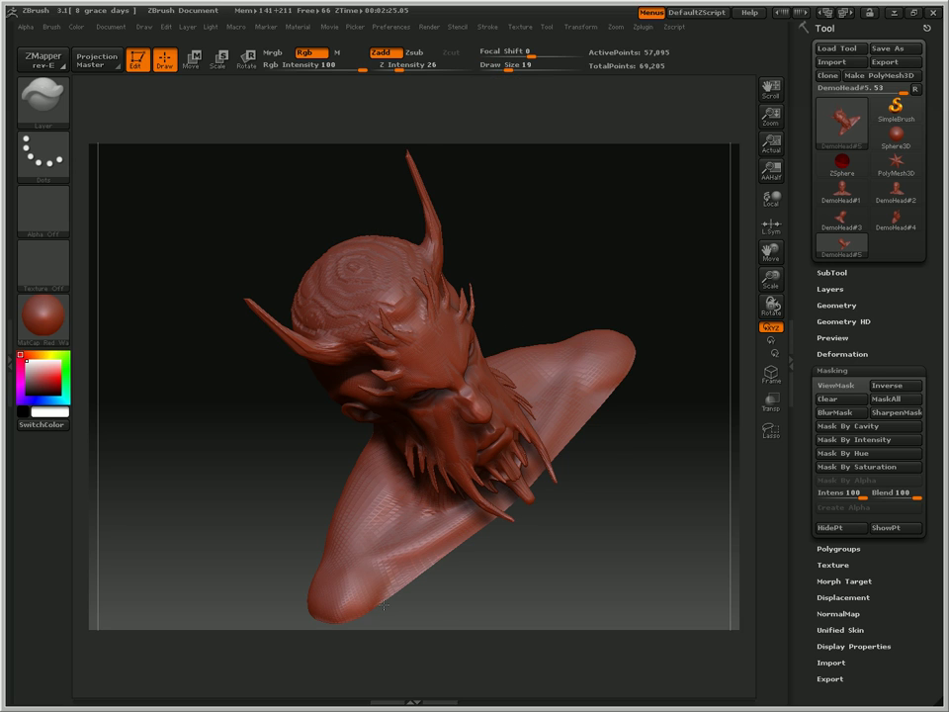
pyautogui.moveTo(408, 573); pyautogui.dragTo(393, 555)
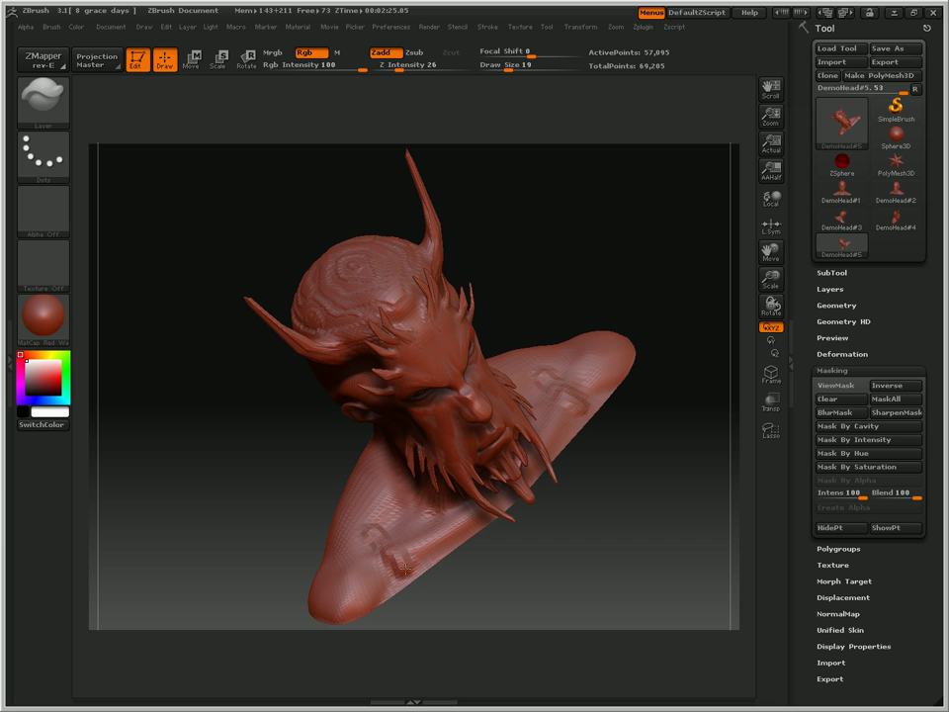
pyautogui.hotkey('ctrl', 'z')
pyautogui.moveTo(356, 515); pyautogui.dragTo(341, 518)
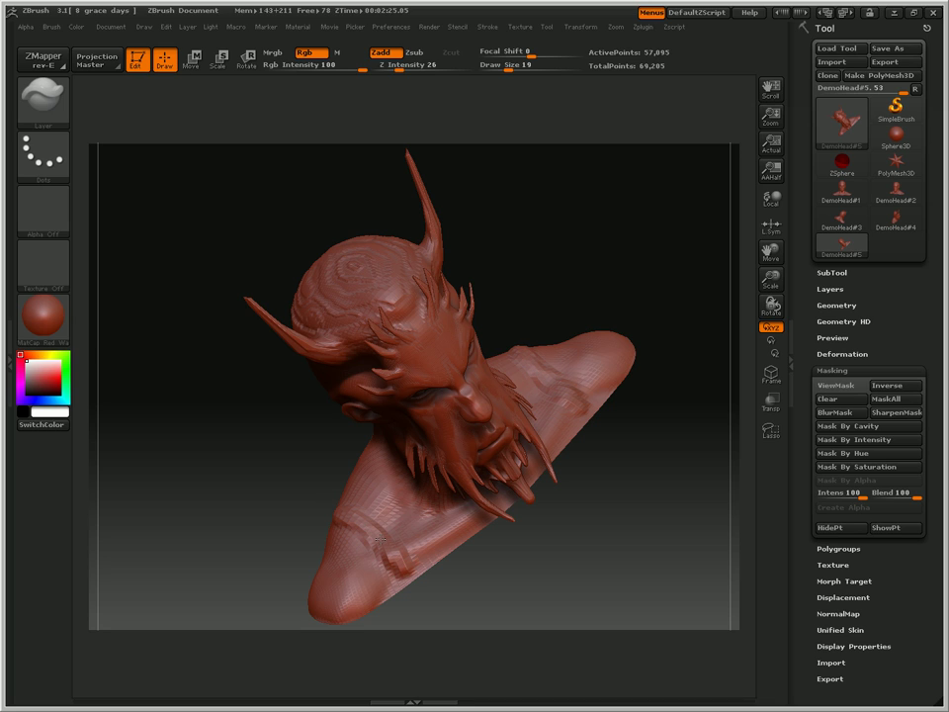
pyautogui.moveTo(392, 564); pyautogui.dragTo(410, 586)
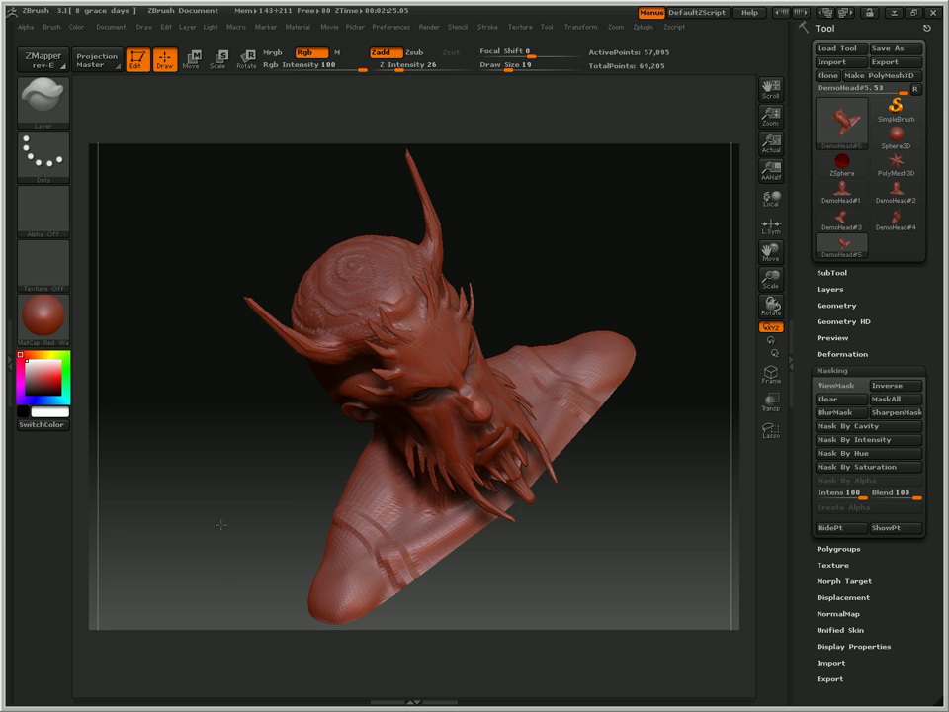
pyautogui.moveTo(550, 568); pyautogui.dragTo(296, 519)
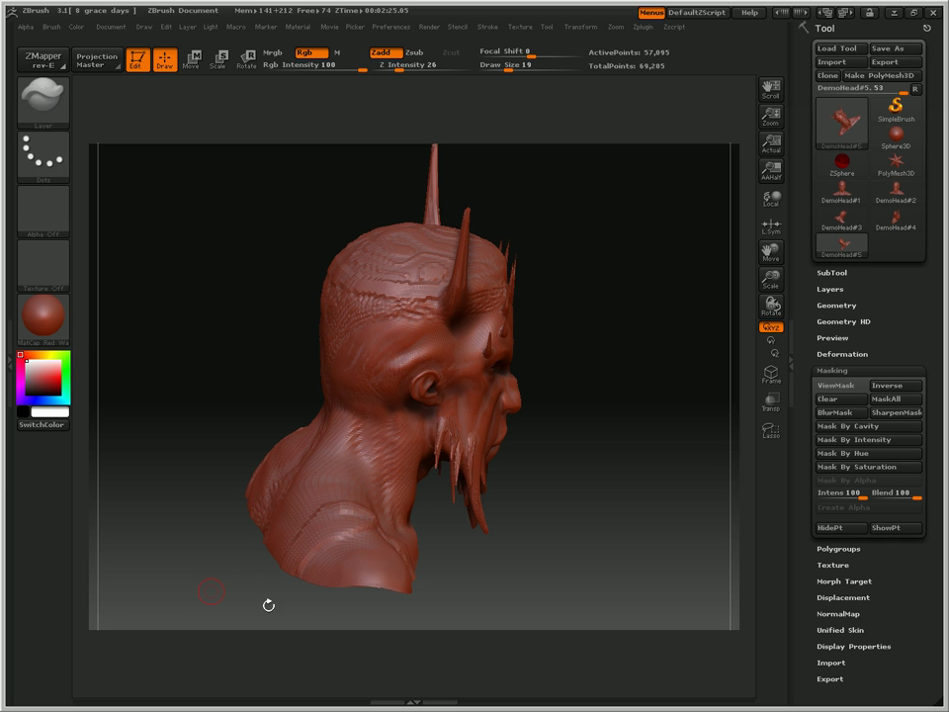
# Step: Build up a raised, rough layer over the back of the skull and down the nape with the Layer brush
pyautogui.moveTo(209, 589)
pyautogui.mouseDown()
pyautogui.moveTo(339, 612)
pyautogui.moveTo(392, 276)
pyautogui.moveTo(469, 314)
pyautogui.mouseUp()
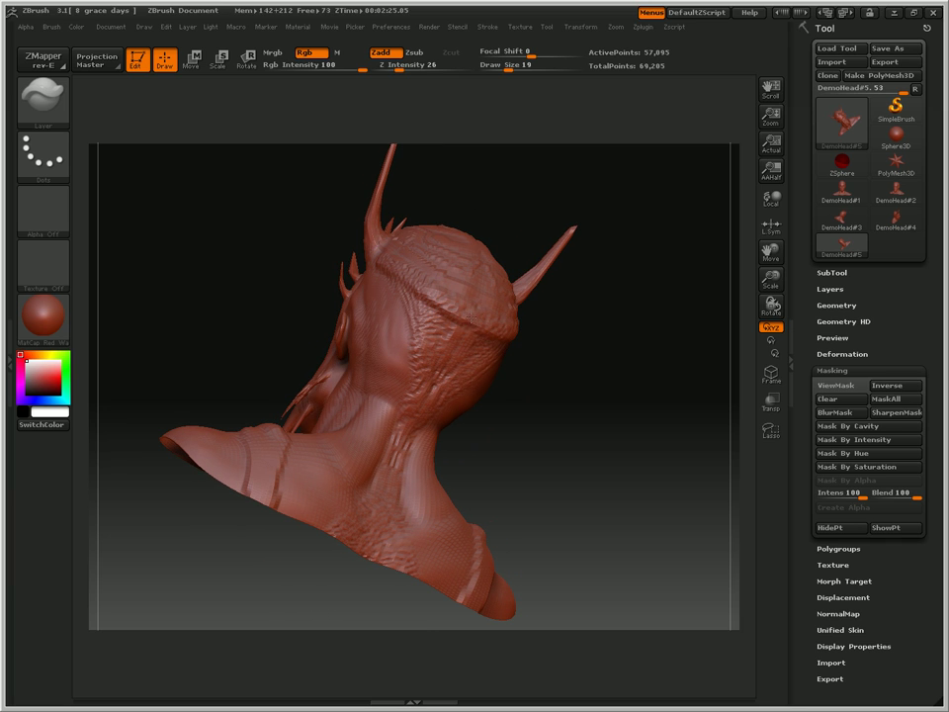
pyautogui.moveTo(422, 315)
pyautogui.mouseDown()
pyautogui.moveTo(419, 383)
pyautogui.moveTo(391, 450)
pyautogui.moveTo(337, 532)
pyautogui.mouseUp()
pyautogui.moveTo(396, 559)
pyautogui.mouseDown()
pyautogui.moveTo(382, 500)
pyautogui.moveTo(363, 571)
pyautogui.mouseUp()
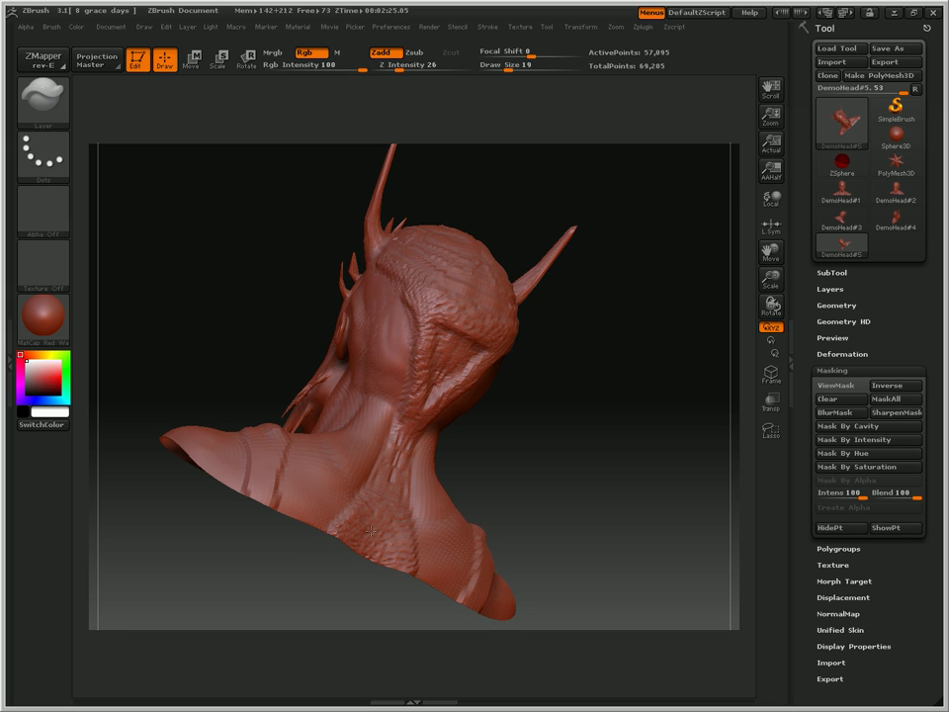
pyautogui.moveTo(395, 466)
pyautogui.mouseDown()
pyautogui.moveTo(450, 379)
pyautogui.moveTo(477, 357)
pyautogui.moveTo(457, 372)
pyautogui.mouseUp()
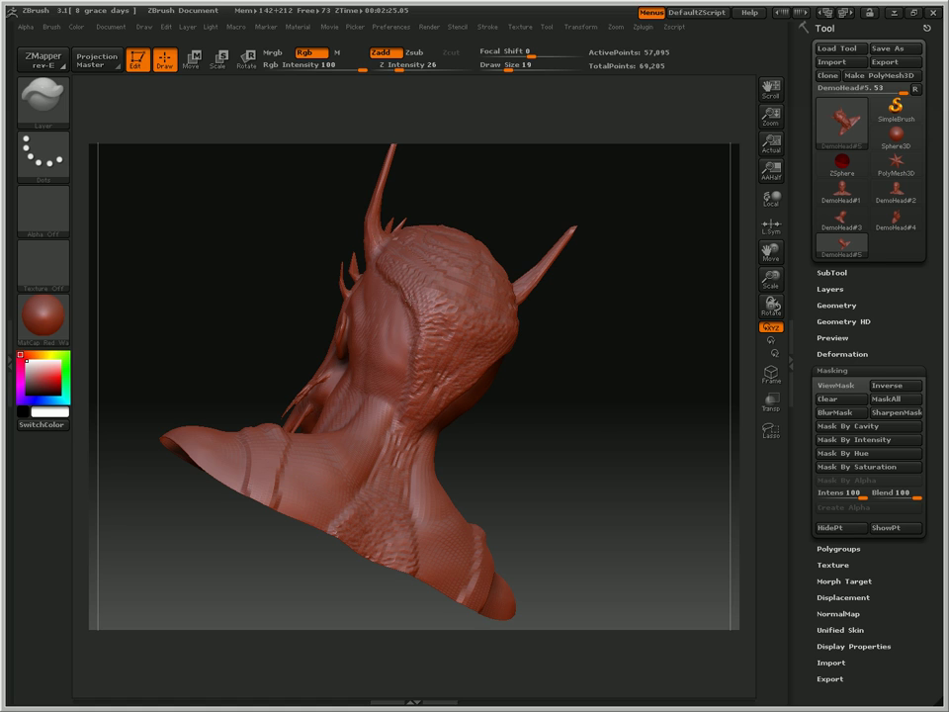
# Step: Raise a small rounded patch at the centre of the upper forehead with the Layer brush at draw size 19
pyautogui.moveTo(545, 456)
pyautogui.mouseDown()
pyautogui.moveTo(419, 448)
pyautogui.moveTo(314, 336)
pyautogui.moveTo(400, 286)
pyautogui.mouseUp()
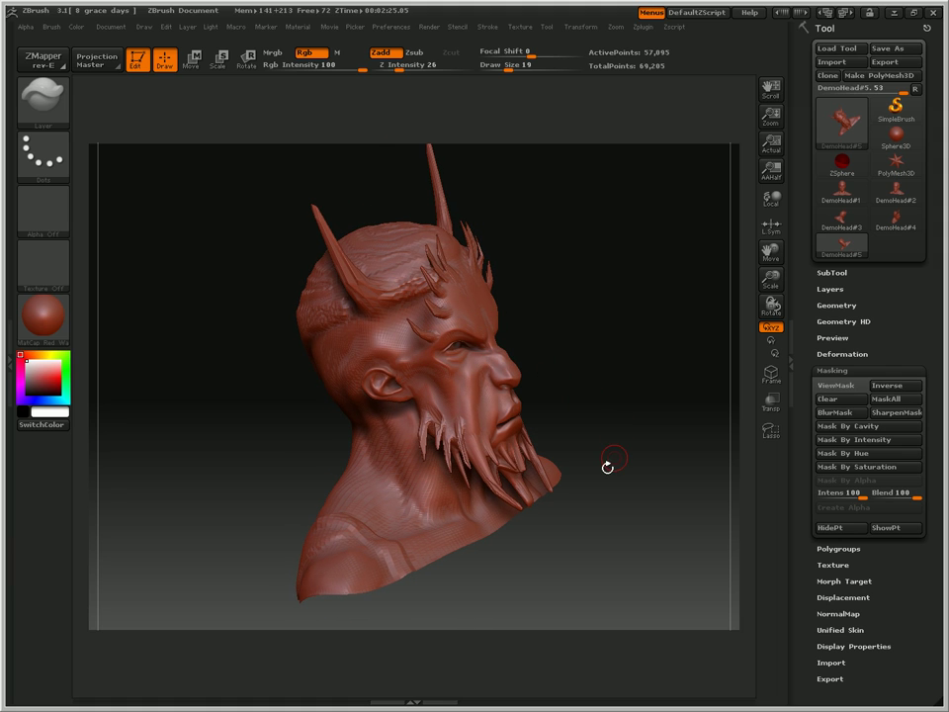
pyautogui.moveTo(588, 472); pyautogui.dragTo(353, 379)
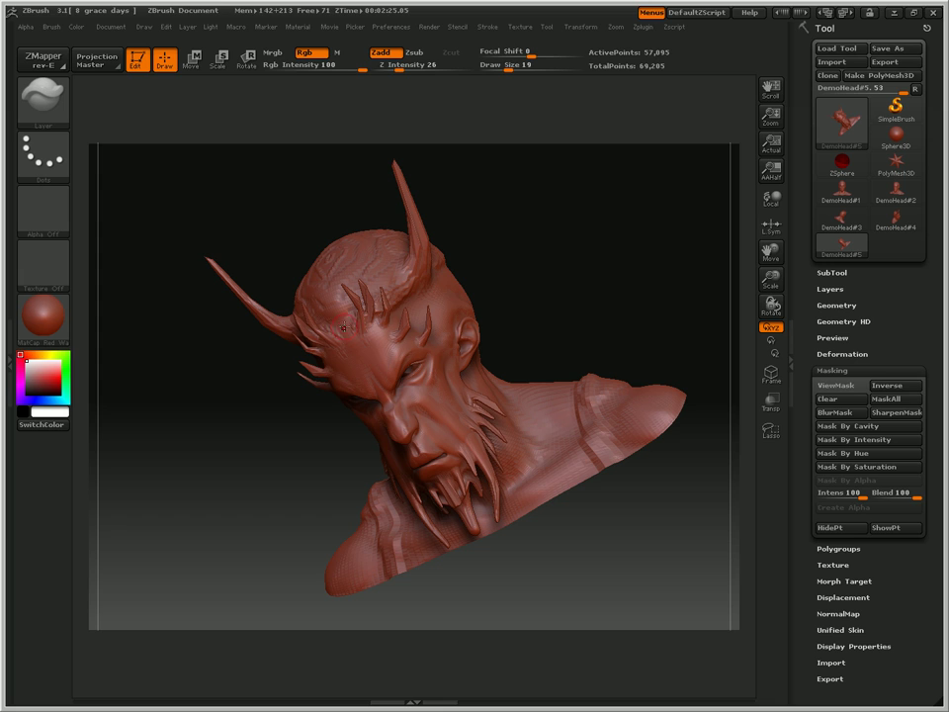
pyautogui.moveTo(343, 328); pyautogui.dragTo(336, 330)
# Step: Draw thin raised ornamental ridges across the forehead, between the brows and along the nose with the Layer brush at draw size 4
pyautogui.moveTo(614, 291); pyautogui.dragTo(522, 245)
pyautogui.moveTo(508, 69); pyautogui.dragTo(492, 70)
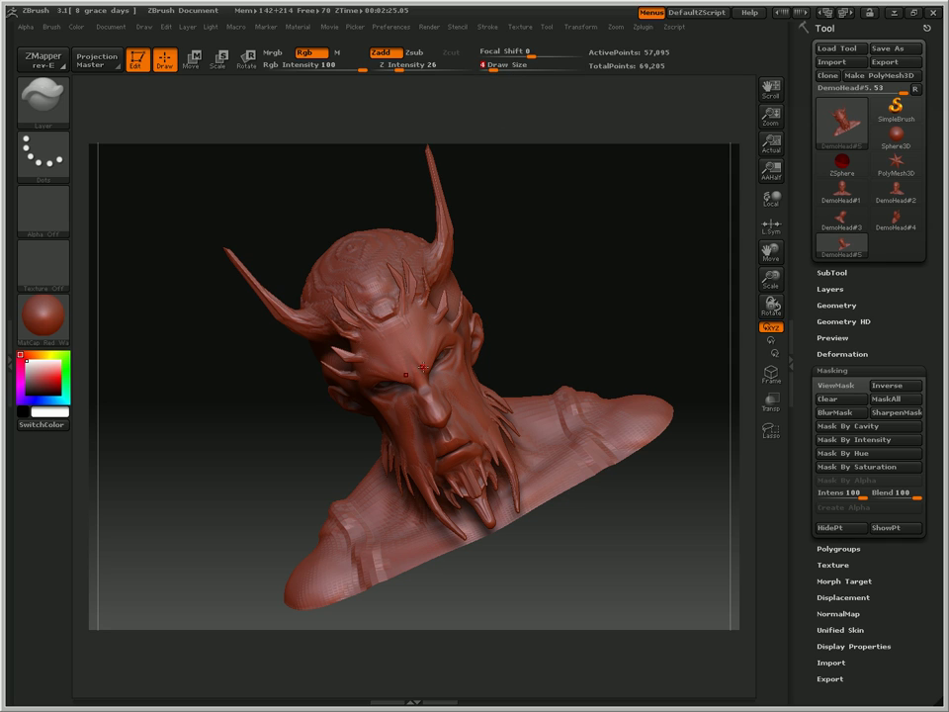
pyautogui.moveTo(418, 352); pyautogui.dragTo(423, 314)
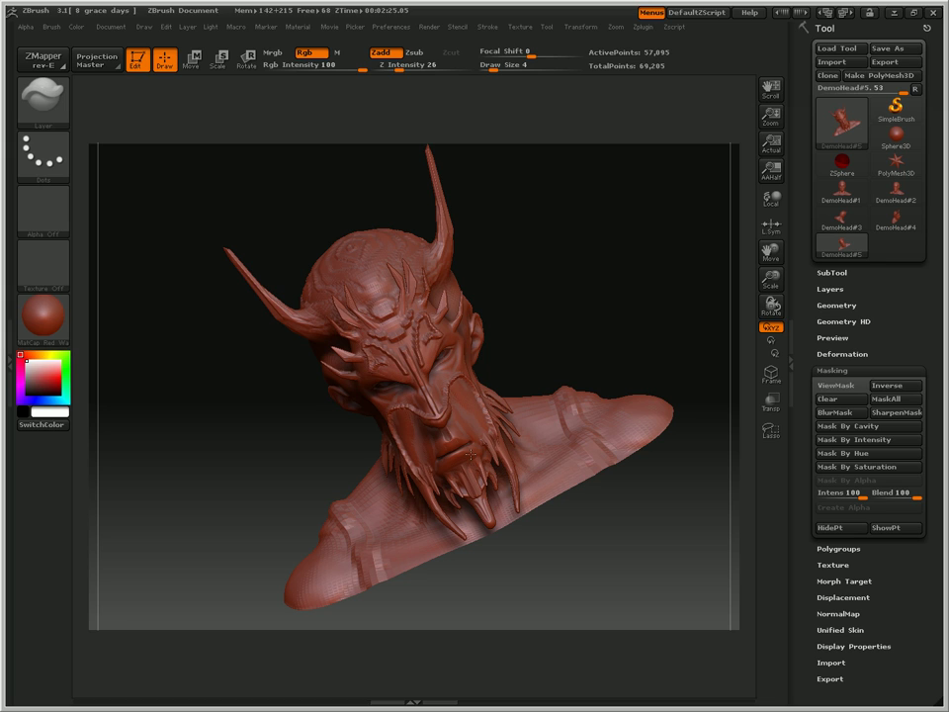
pyautogui.moveTo(210, 383); pyautogui.dragTo(326, 376)
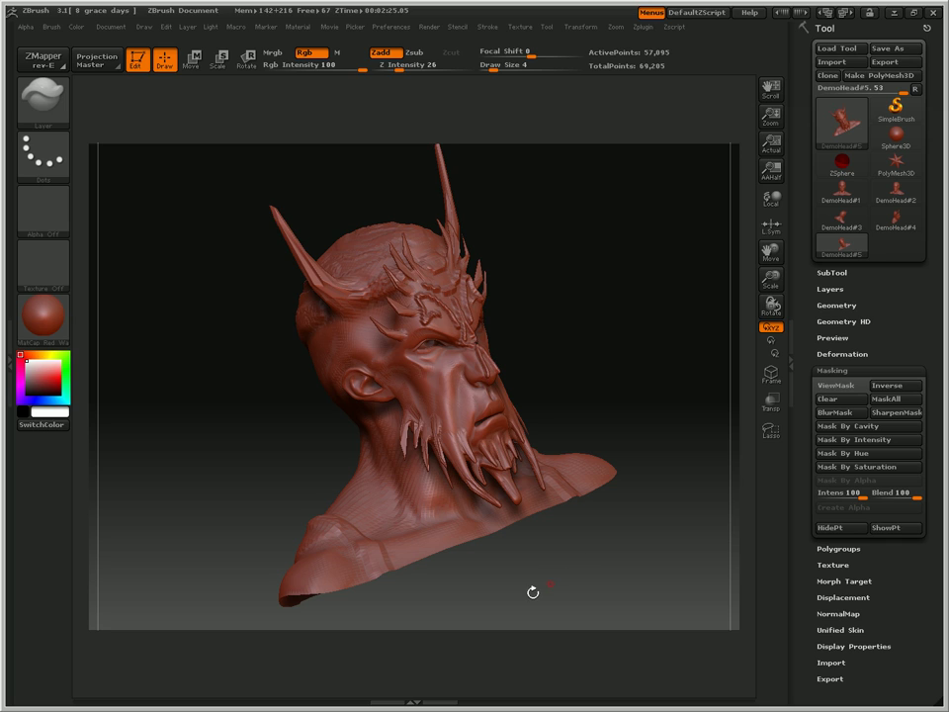
# Step: Set up the Tracks2 brush with Alpha 58, Z intensity 20 and draw size 45, and undo the trial texturing on the side of the head
pyautogui.moveTo(491, 597)
pyautogui.mouseDown()
pyautogui.moveTo(464, 597)
pyautogui.moveTo(584, 569)
pyautogui.mouseUp()
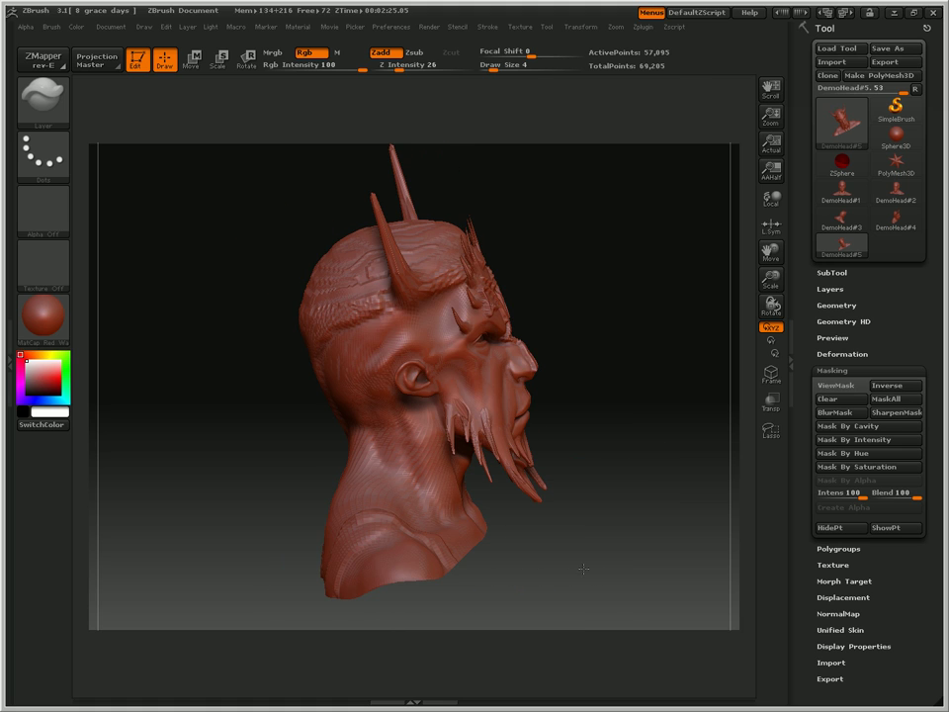
pyautogui.click(42, 99)
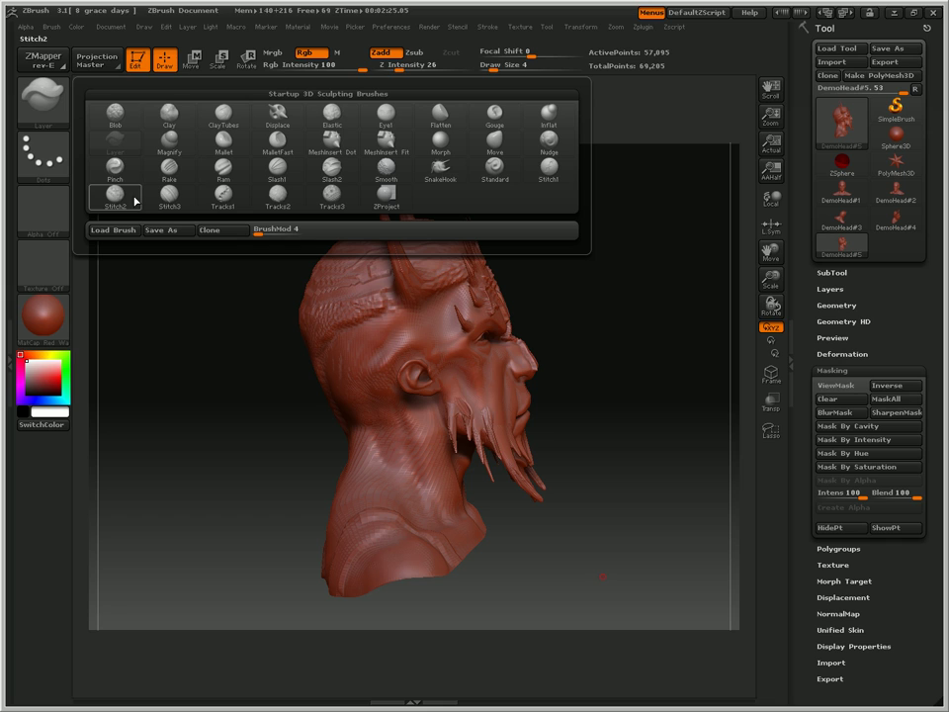
pyautogui.click(263, 198)
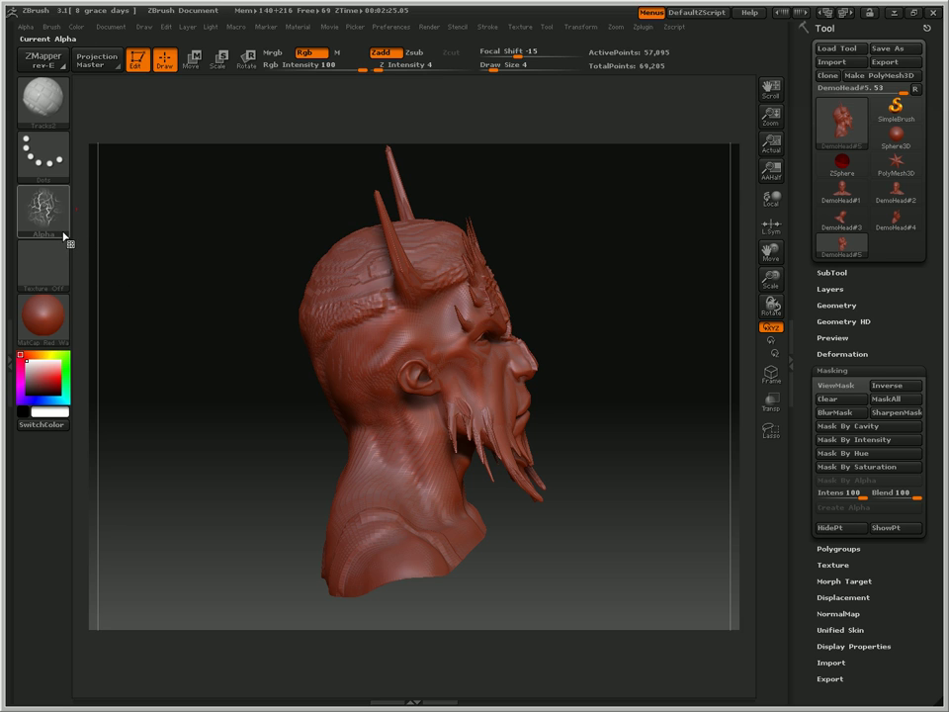
pyautogui.click(64, 235)
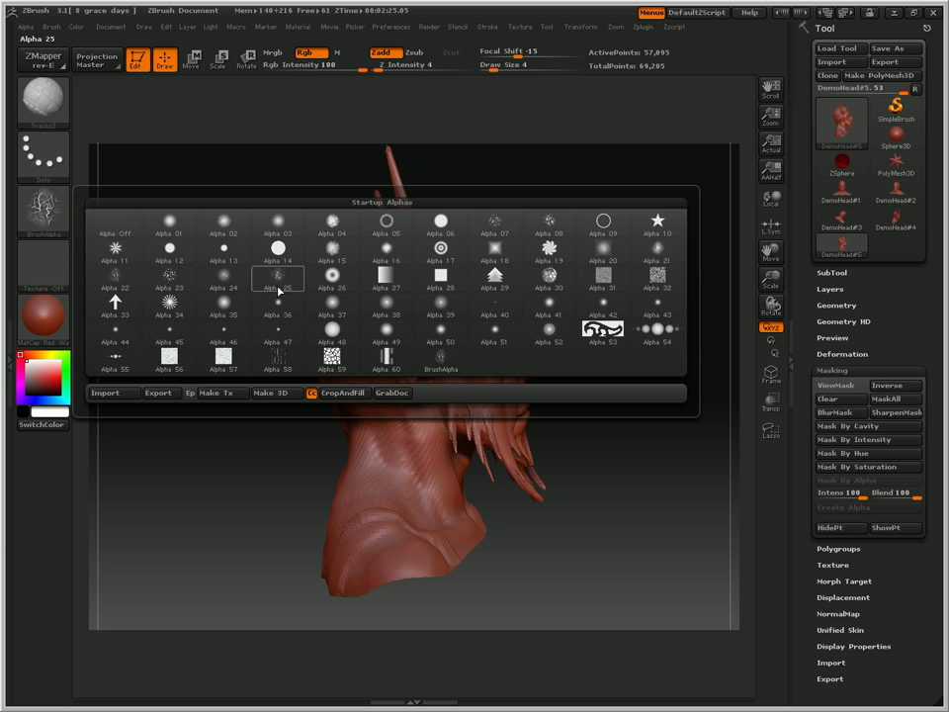
pyautogui.moveTo(279, 284)
pyautogui.moveTo(280, 365)
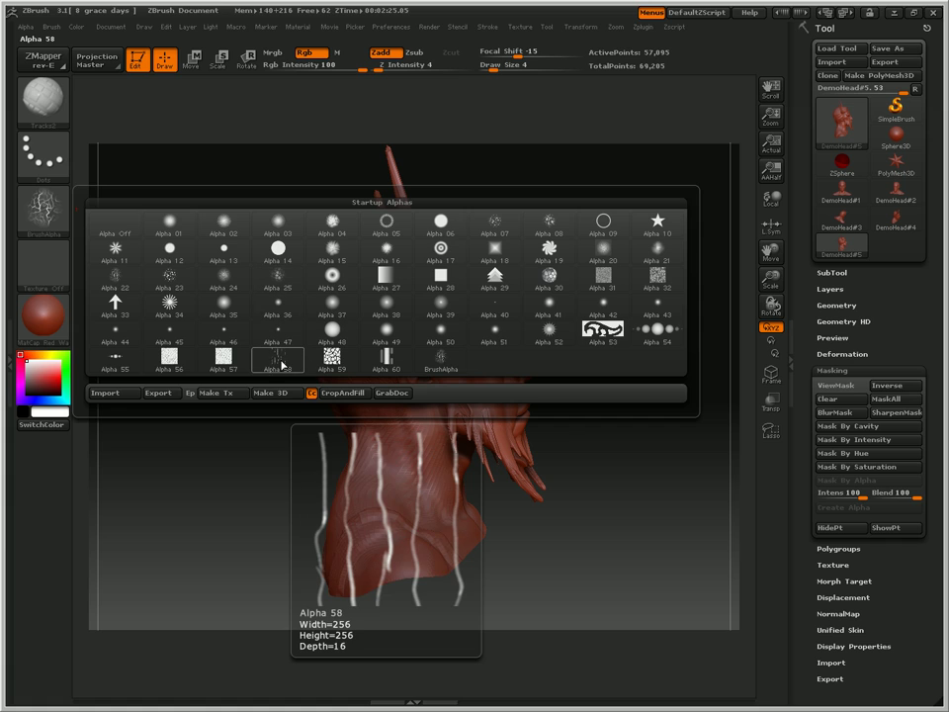
pyautogui.click(278, 367)
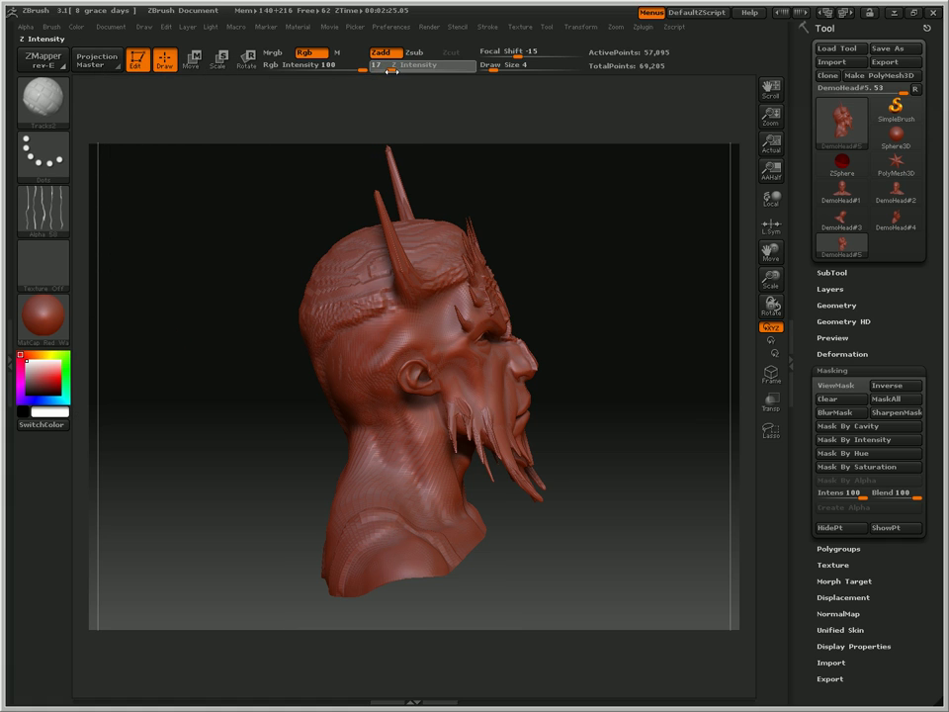
pyautogui.moveTo(385, 73); pyautogui.dragTo(393, 74)
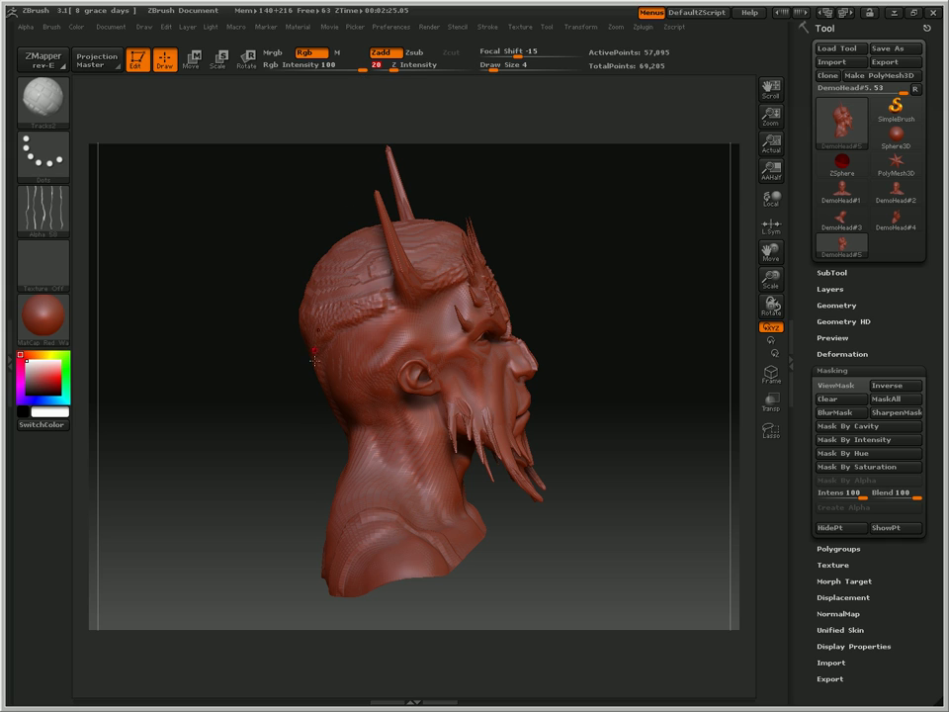
pyautogui.moveTo(513, 68); pyautogui.dragTo(521, 74)
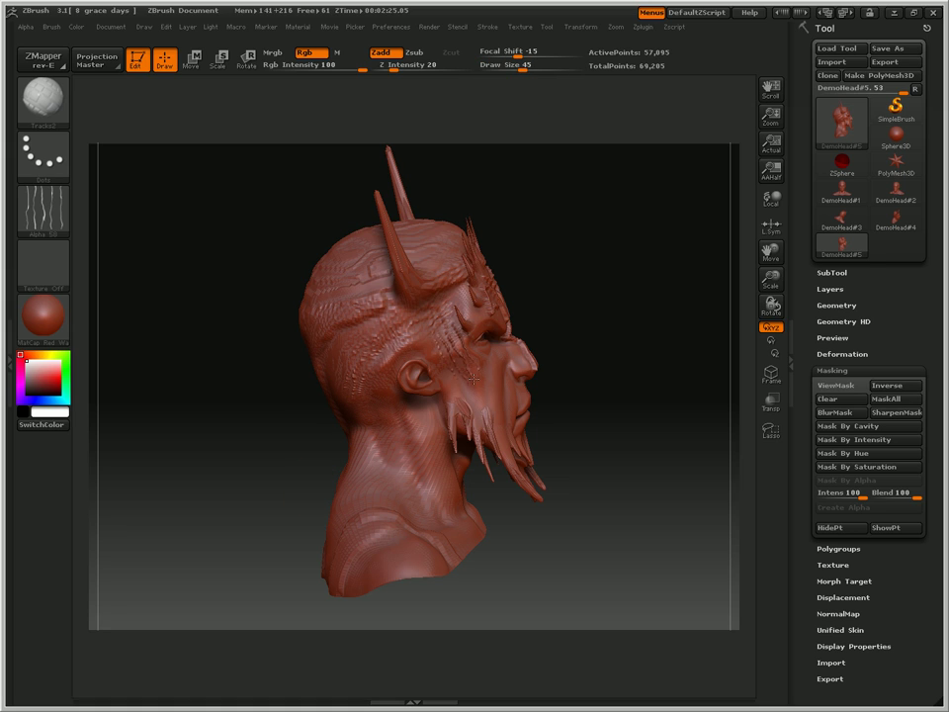
pyautogui.hotkey('ctrl', 'z')
# Step: Texture the side of the face, cheeks and beard with fine strands using the Tracks2 brush at Z intensity 9
pyautogui.click(385, 66)
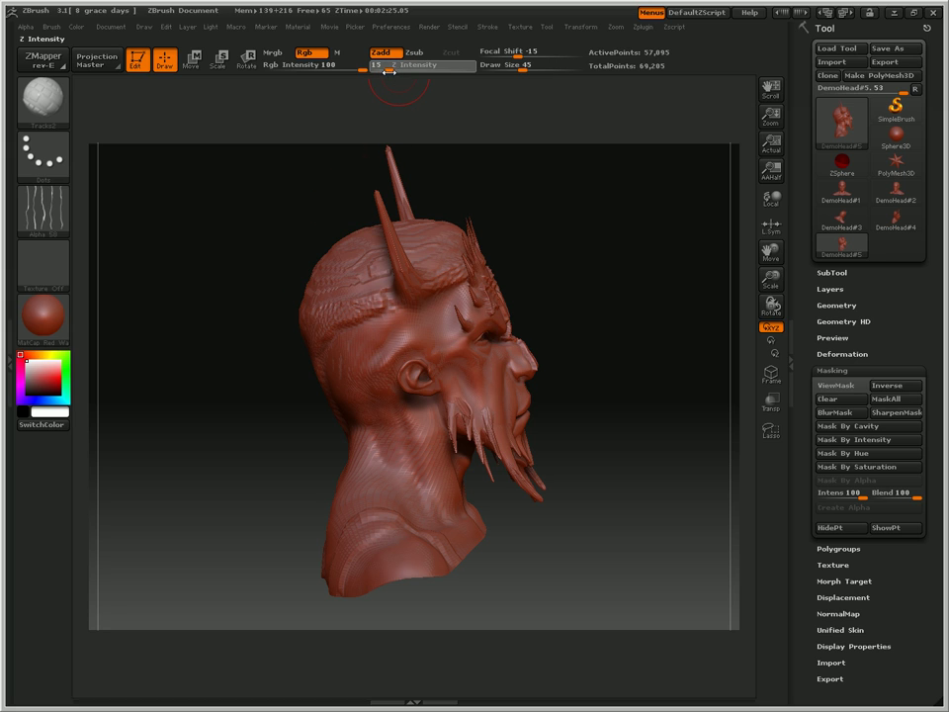
pyautogui.write('9')
pyautogui.press('Return')
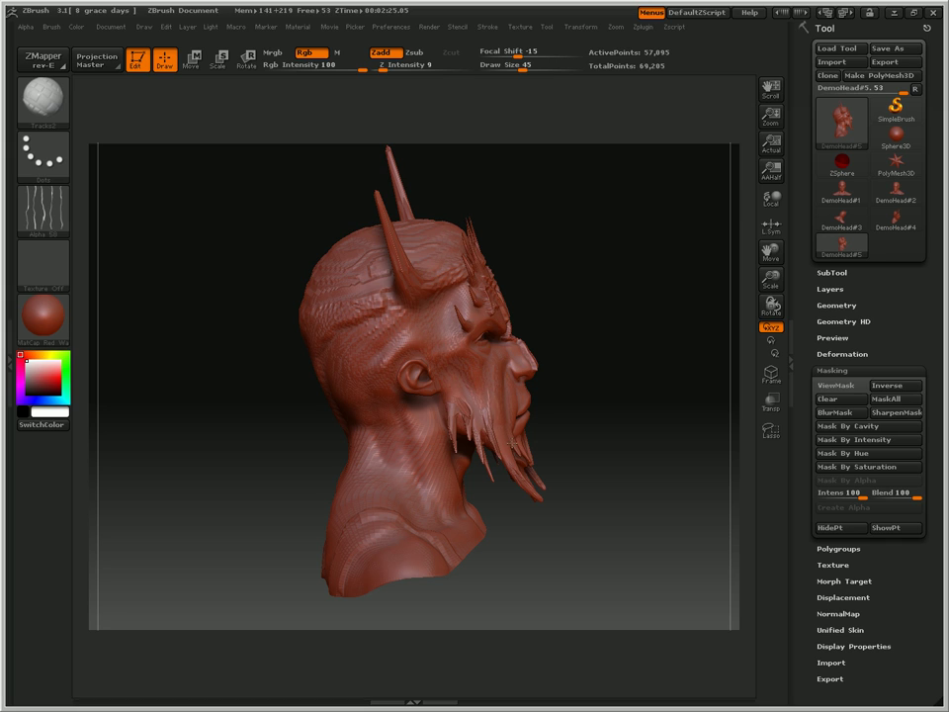
pyautogui.moveTo(487, 547); pyautogui.dragTo(428, 537)
pyautogui.moveTo(423, 416); pyautogui.dragTo(445, 449)
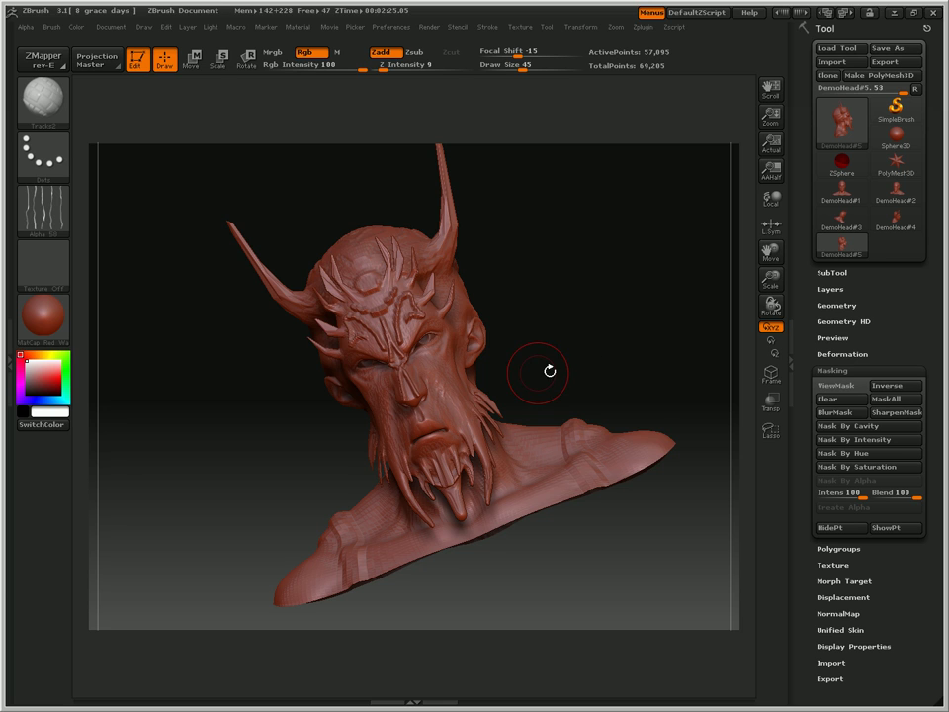
# Step: Cover the nape, upper back and lower sides of the skull with coarse scaly texture using the Tracks2 brush at Z intensity 28
pyautogui.moveTo(659, 339)
pyautogui.mouseDown()
pyautogui.moveTo(697, 328)
pyautogui.moveTo(510, 454)
pyautogui.mouseUp()
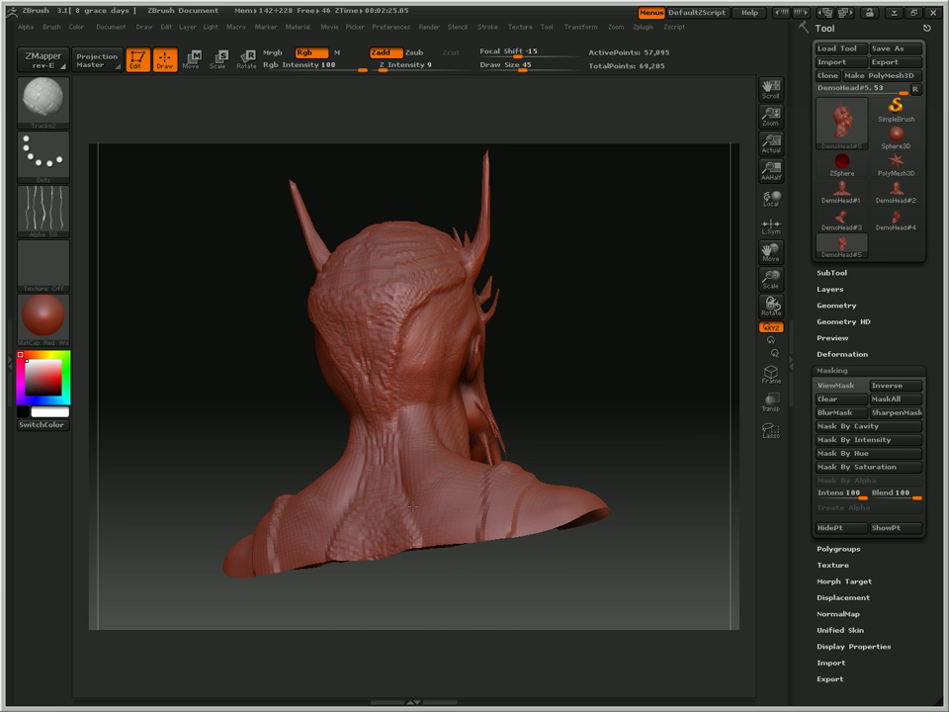
pyautogui.moveTo(378, 67); pyautogui.dragTo(399, 69)
pyautogui.moveTo(400, 408); pyautogui.dragTo(449, 540)
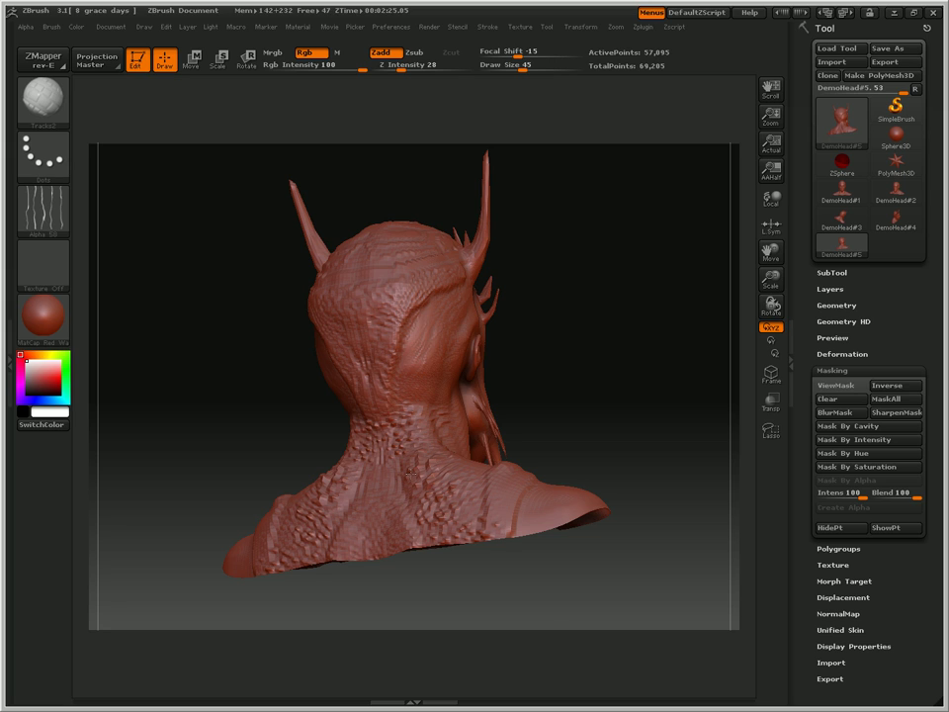
pyautogui.moveTo(380, 453)
pyautogui.mouseDown()
pyautogui.moveTo(410, 356)
pyautogui.moveTo(468, 282)
pyautogui.mouseUp()
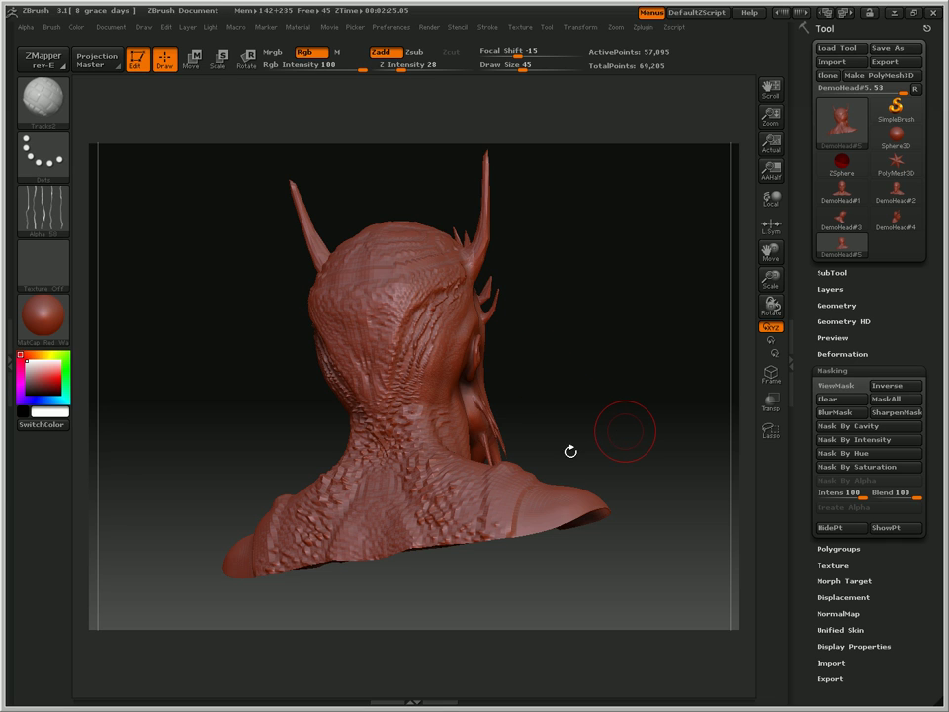
# Step: Extend the rough Tracks2 texture onto the sides of the neck below the ears
pyautogui.moveTo(570, 449)
pyautogui.mouseDown()
pyautogui.moveTo(396, 353)
pyautogui.moveTo(527, 470)
pyautogui.moveTo(394, 355)
pyautogui.moveTo(307, 371)
pyautogui.mouseUp()
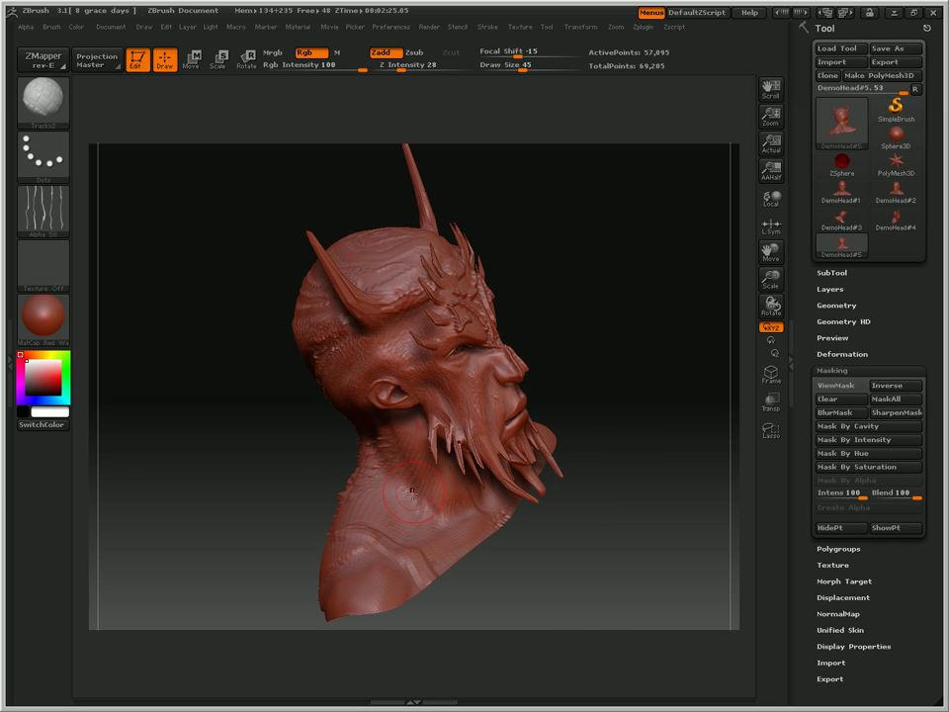
pyautogui.moveTo(400, 476)
pyautogui.mouseDown()
pyautogui.moveTo(419, 485)
pyautogui.moveTo(411, 475)
pyautogui.mouseUp()
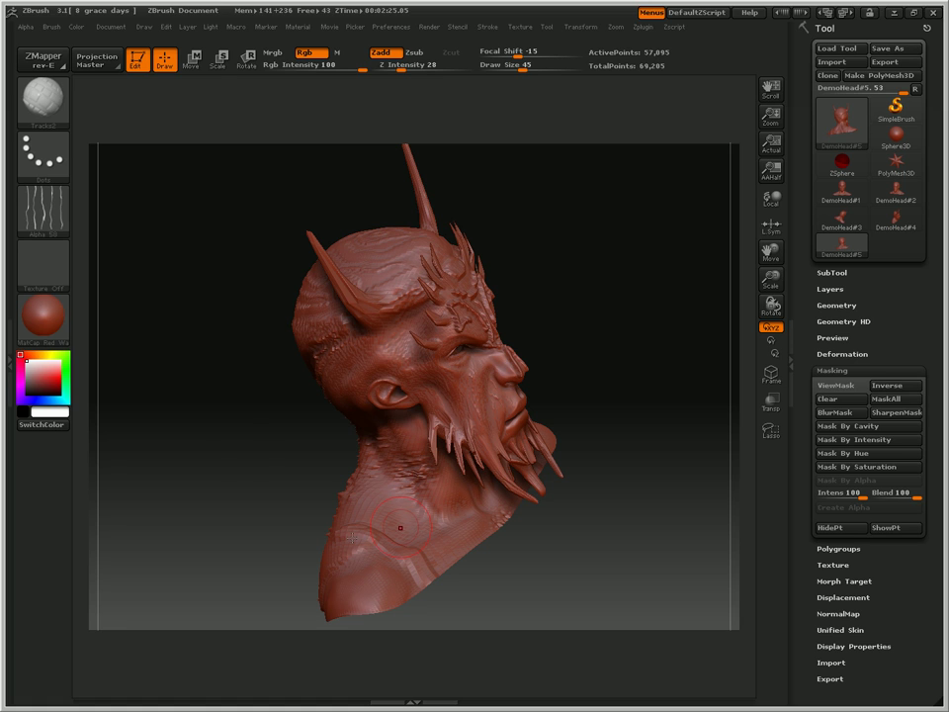
pyautogui.moveTo(246, 436); pyautogui.dragTo(261, 413)
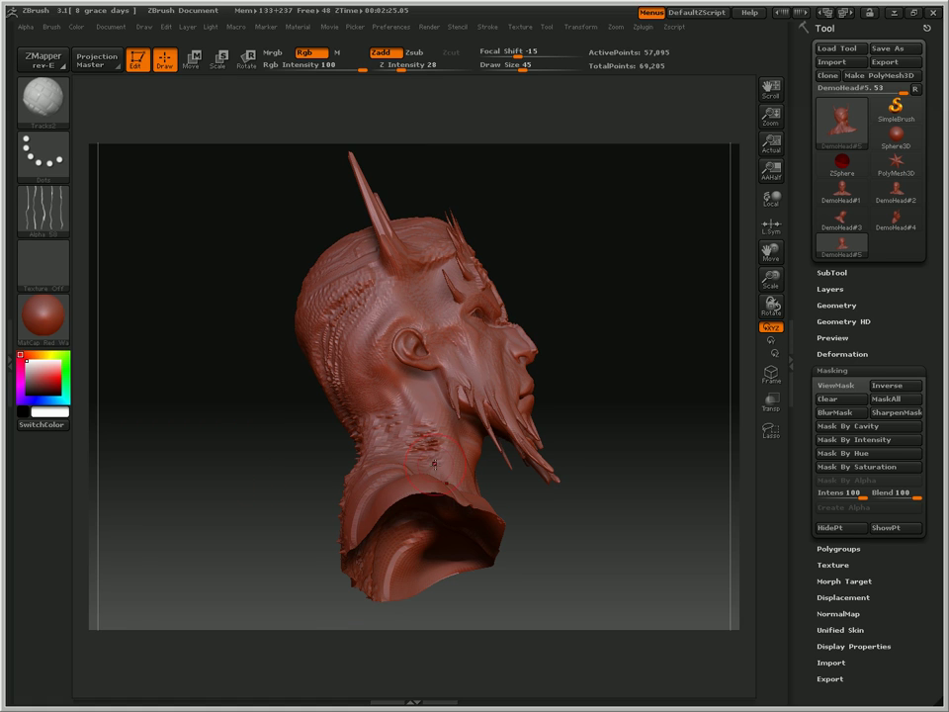
pyautogui.moveTo(438, 442); pyautogui.dragTo(427, 443)
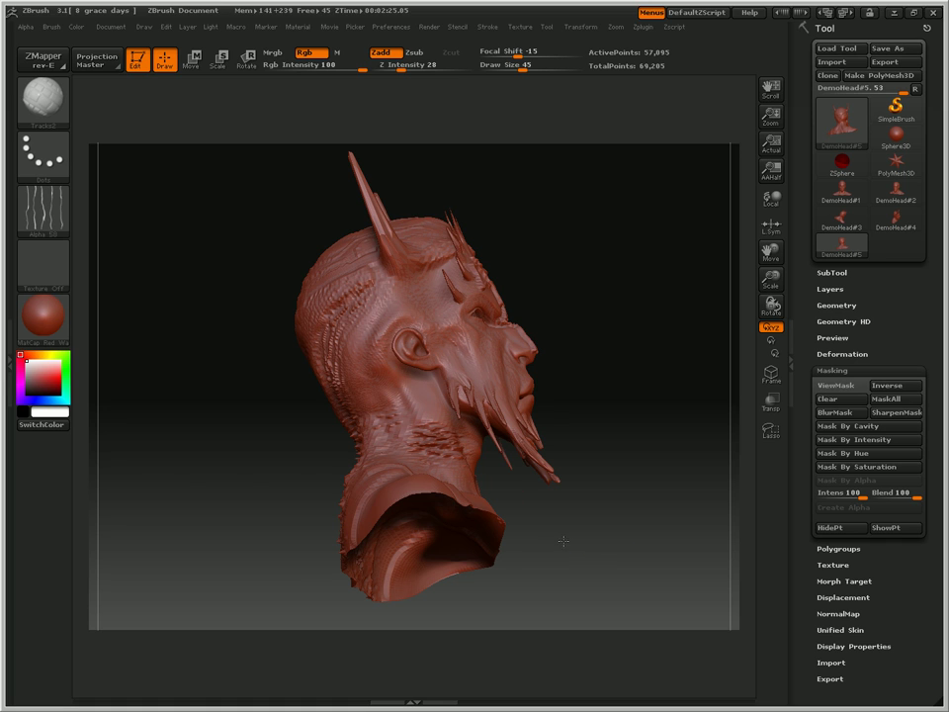
# Step: Try Alpha 21 on the chest and shoulders with the Tracks2 brush at Z intensity 48 and draw size 76, and undo it
pyautogui.moveTo(563, 540); pyautogui.dragTo(502, 562)
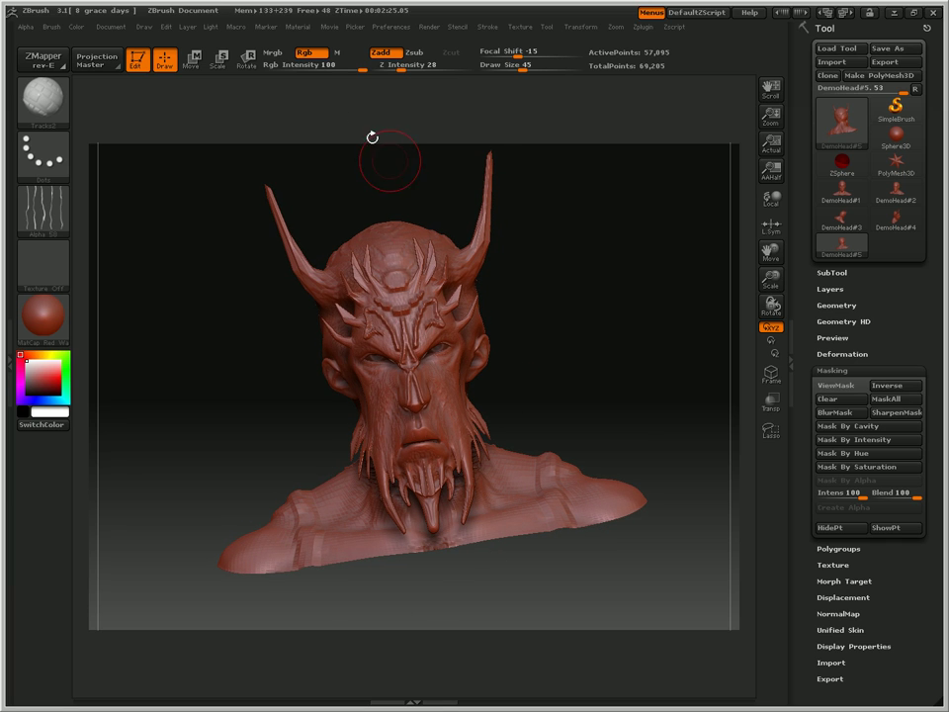
pyautogui.click(44, 210)
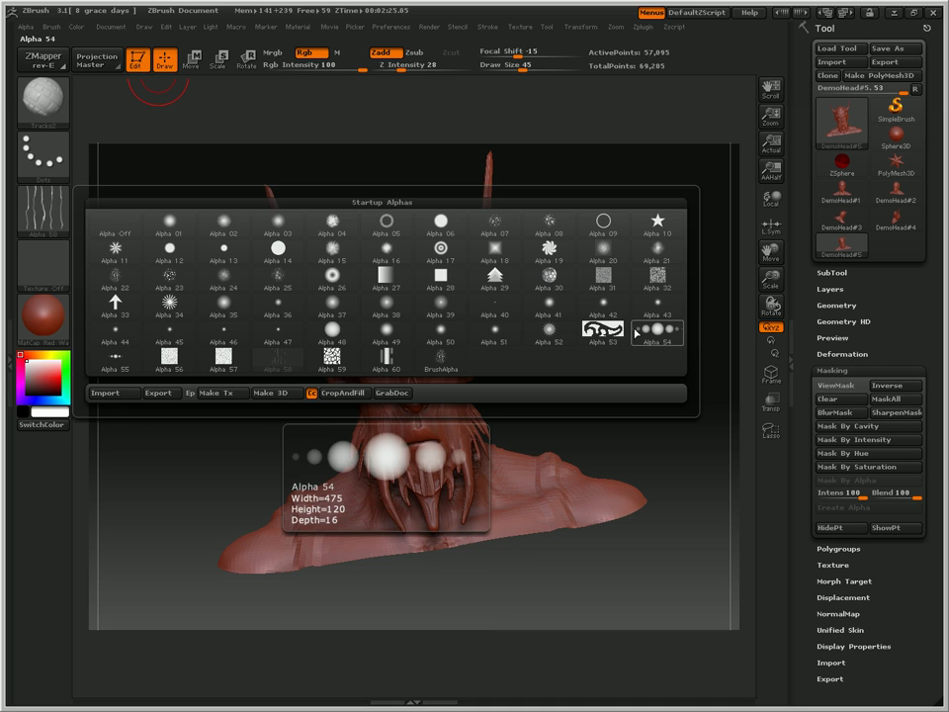
pyautogui.click(660, 255)
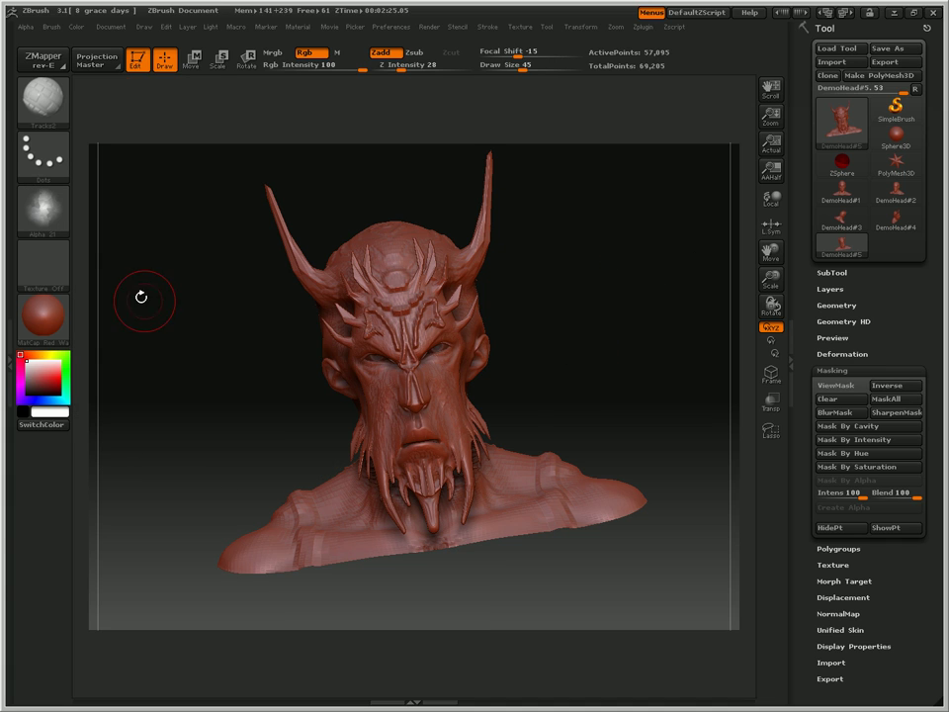
pyautogui.moveTo(405, 66); pyautogui.dragTo(421, 66)
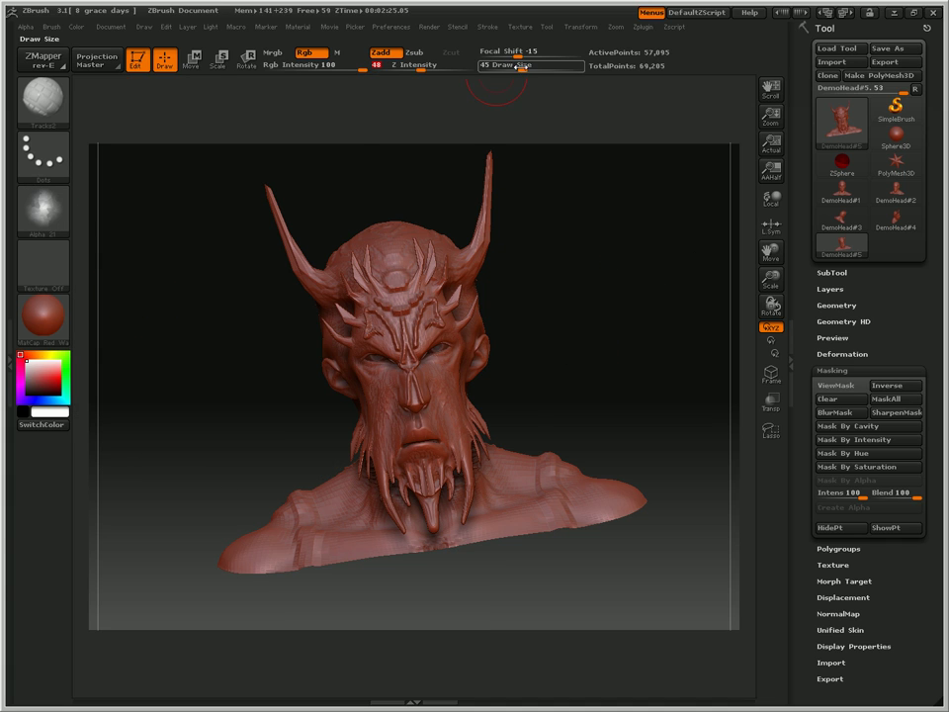
pyautogui.moveTo(522, 68); pyautogui.dragTo(535, 67)
pyautogui.moveTo(526, 480); pyautogui.dragTo(510, 531)
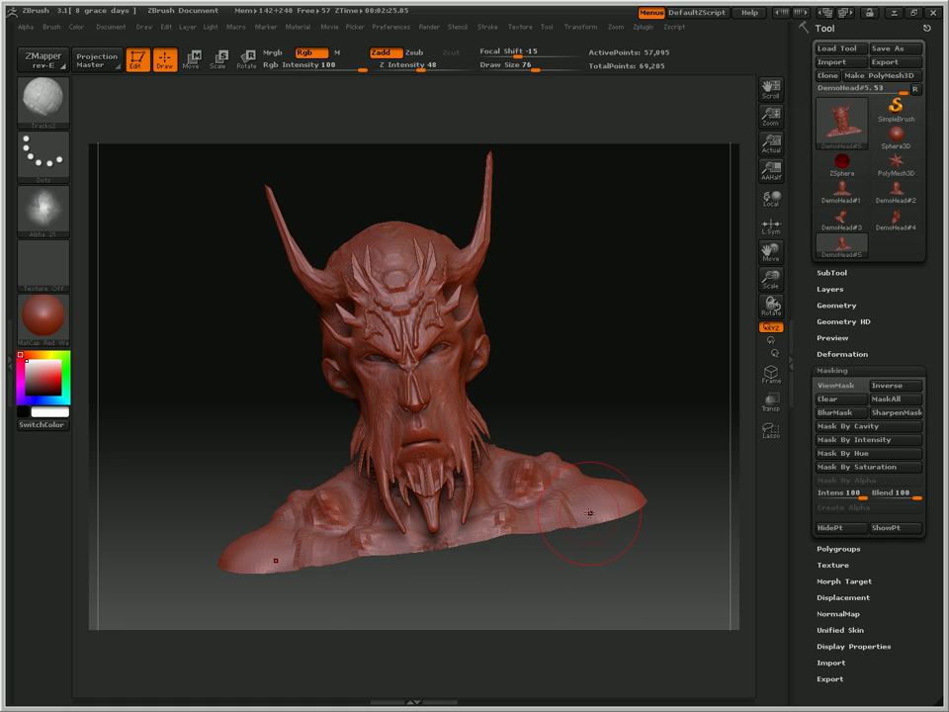
pyautogui.hotkey('ctrl', 'z')
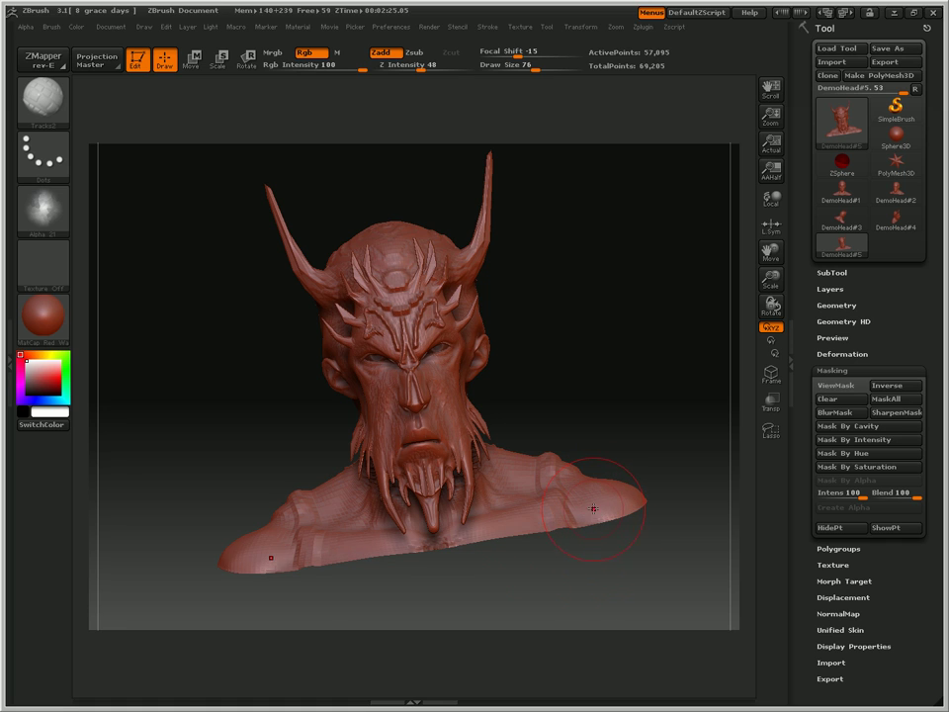
# Step: Swell the chest, shoulders, upper back and back of the skull with the Inflat brush at Z intensity 10 and draw size 76
pyautogui.click(42, 99)
pyautogui.click(552, 129)
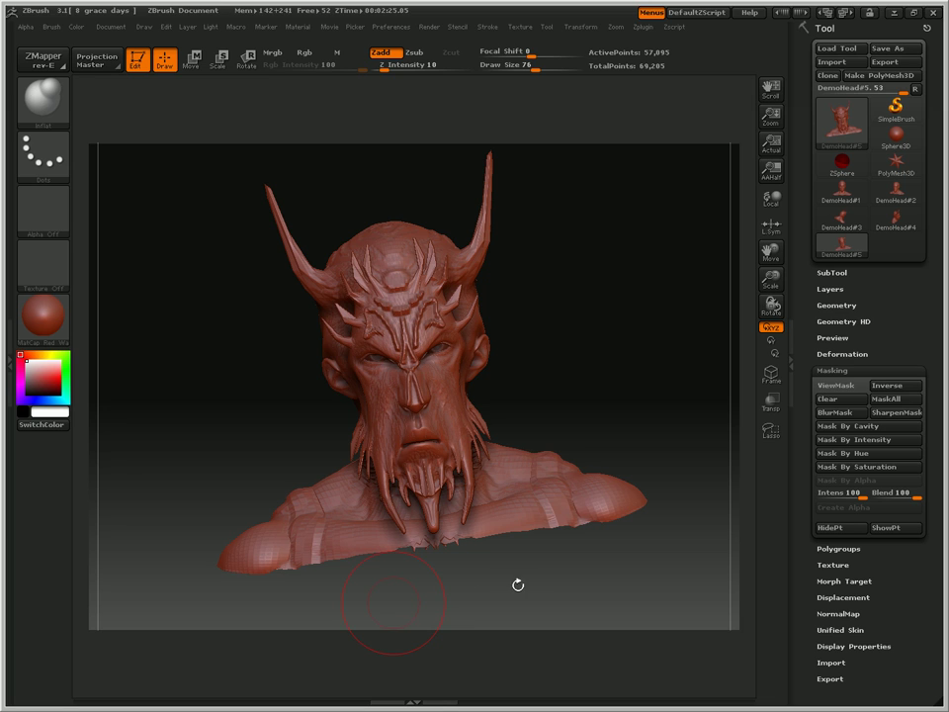
pyautogui.moveTo(537, 582); pyautogui.dragTo(497, 576)
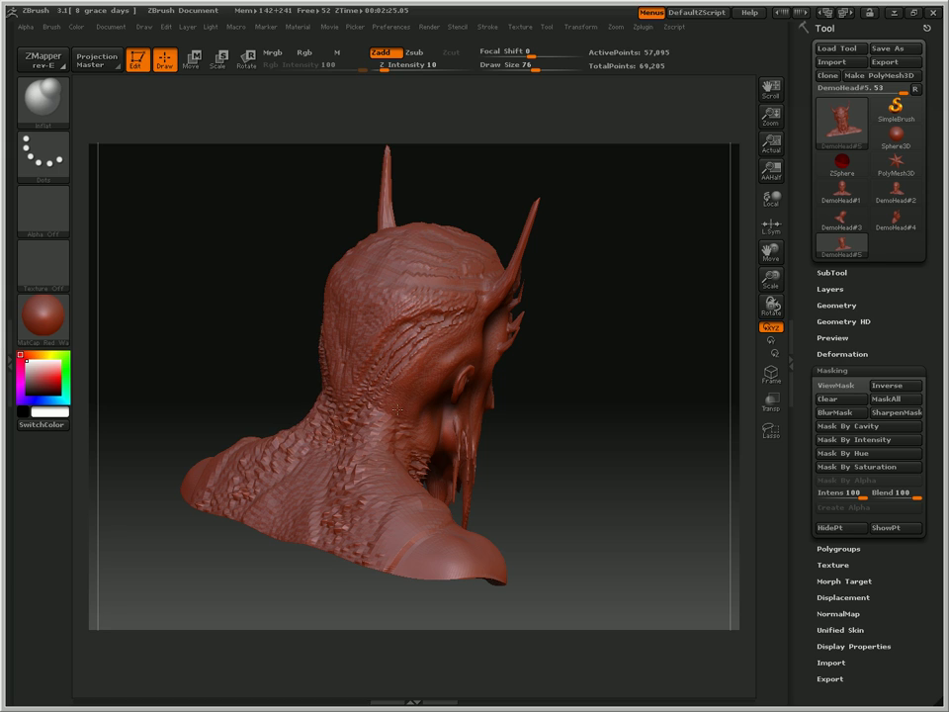
pyautogui.moveTo(364, 432)
pyautogui.mouseDown()
pyautogui.moveTo(329, 423)
pyautogui.moveTo(346, 465)
pyautogui.moveTo(305, 542)
pyautogui.mouseUp()
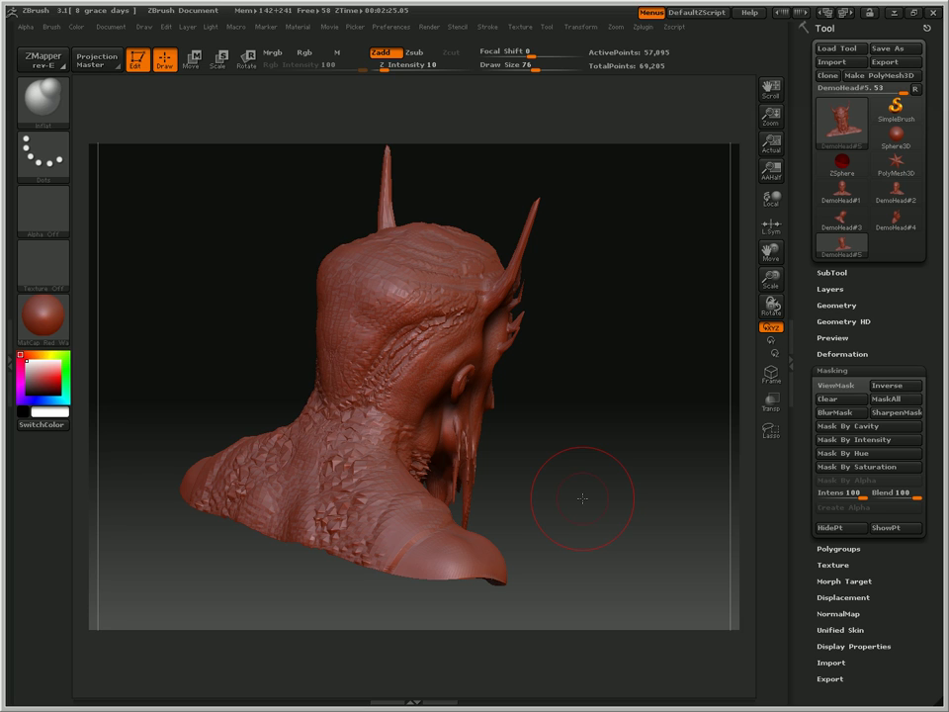
# Step: Reshape the chest and shoulders into bulging muscle forms using the Elastic brush at Z intensity 87 and draw size 76
pyautogui.moveTo(515, 480)
pyautogui.mouseDown()
pyautogui.moveTo(366, 494)
pyautogui.moveTo(304, 514)
pyautogui.mouseUp()
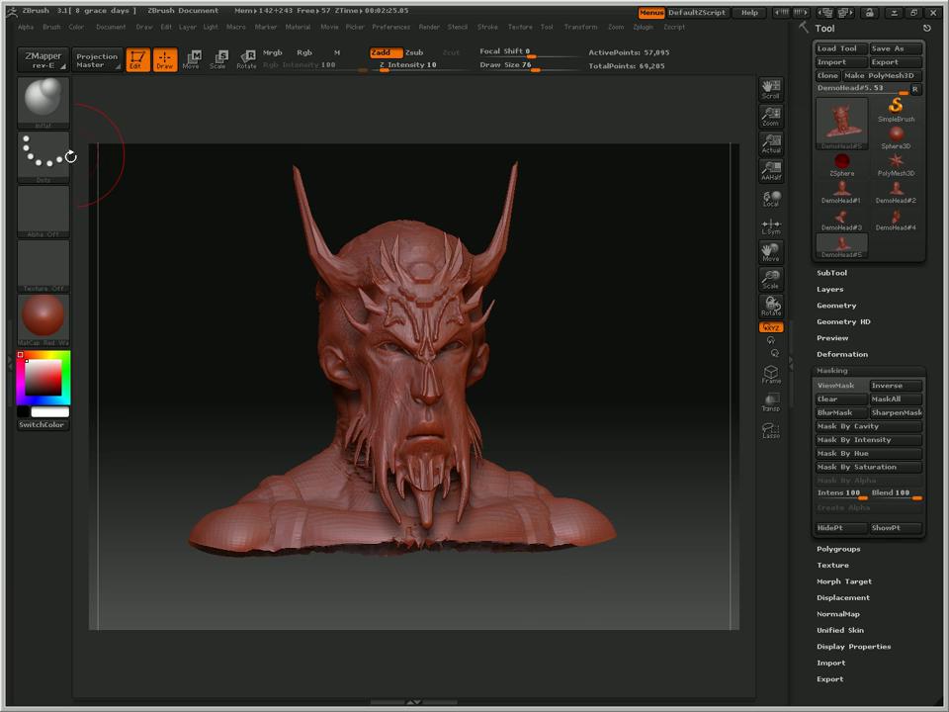
pyautogui.click(54, 114)
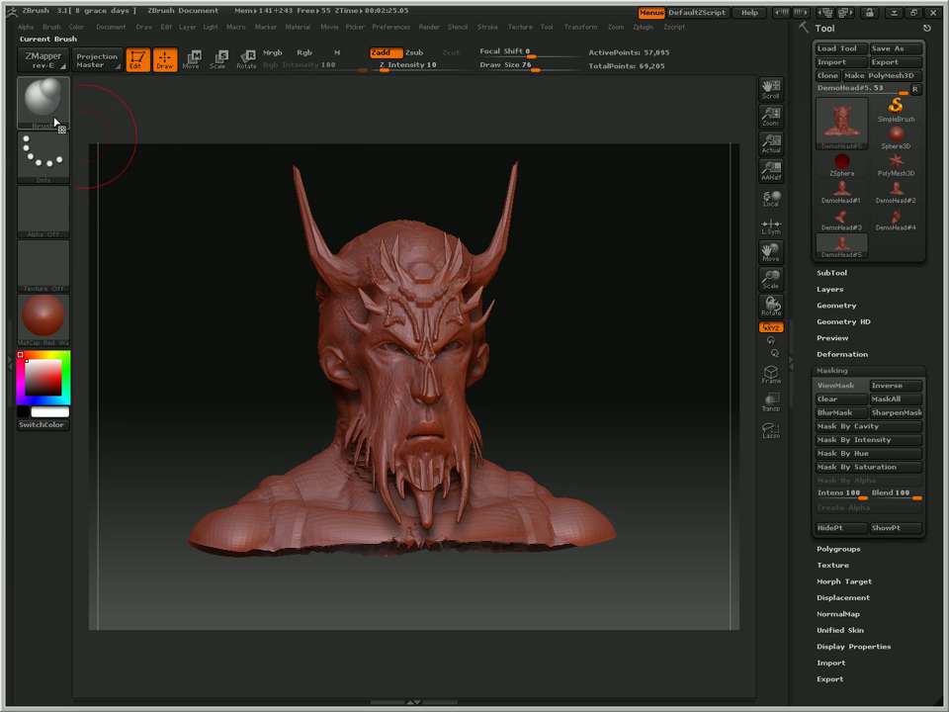
pyautogui.click(50, 104)
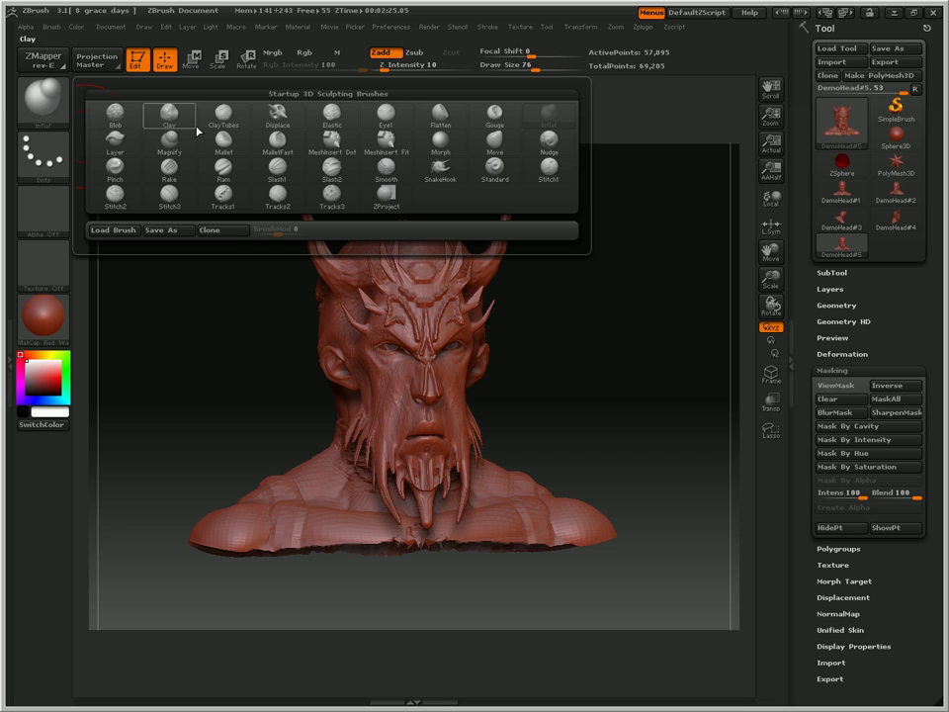
pyautogui.click(322, 121)
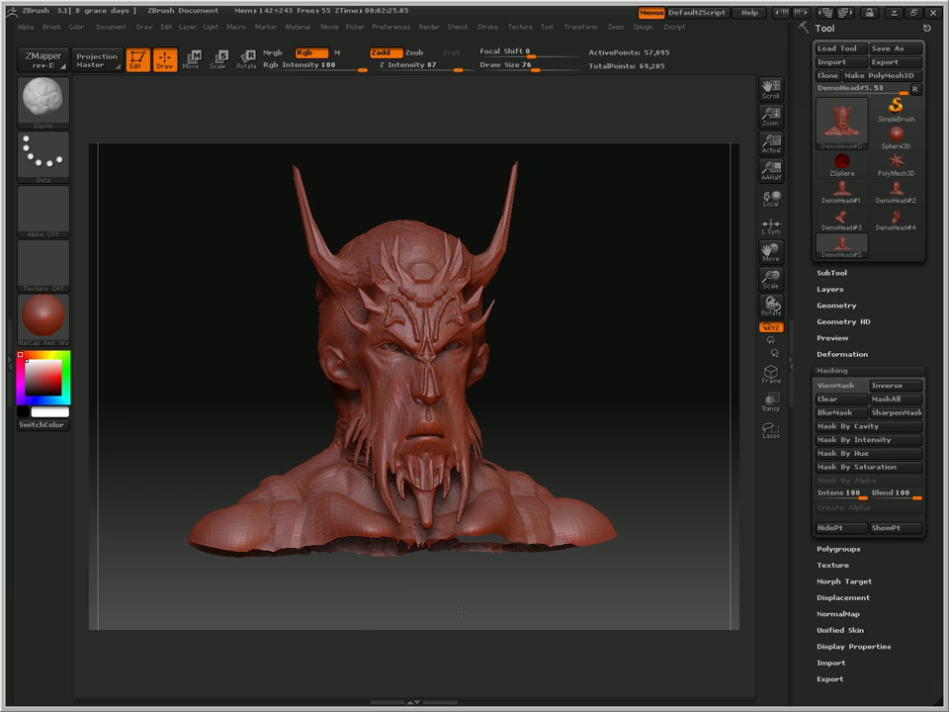
pyautogui.moveTo(556, 481)
pyautogui.mouseDown()
pyautogui.moveTo(562, 533)
pyautogui.moveTo(572, 424)
pyautogui.mouseUp()
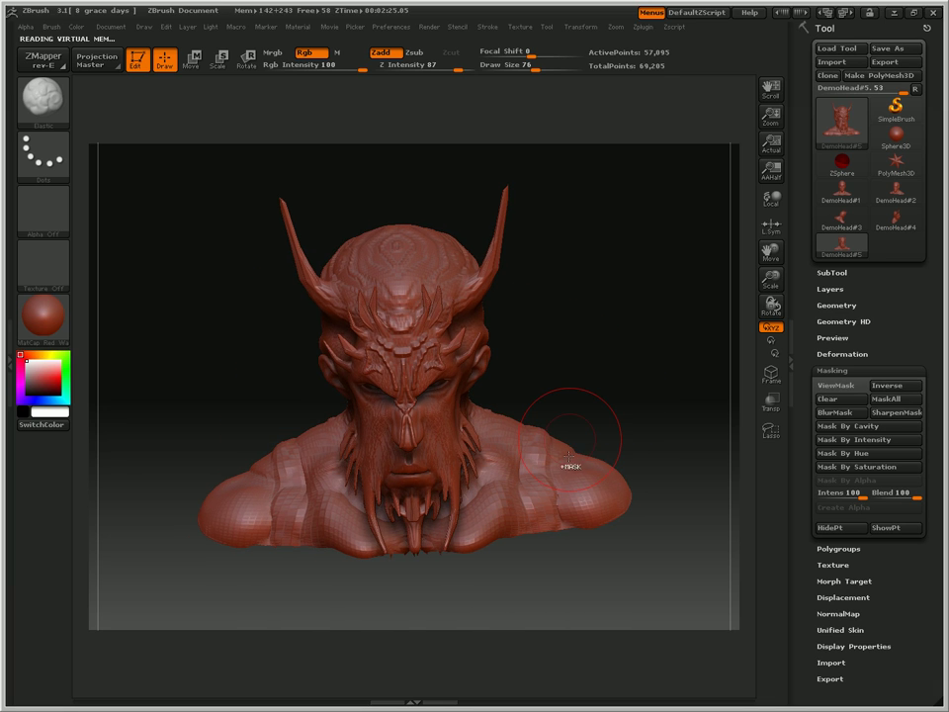
# Step: Switch to a Slash brush with a FreeHand stroke and reduce the draw size to 6 at Z intensity 23
pyautogui.click(44, 99)
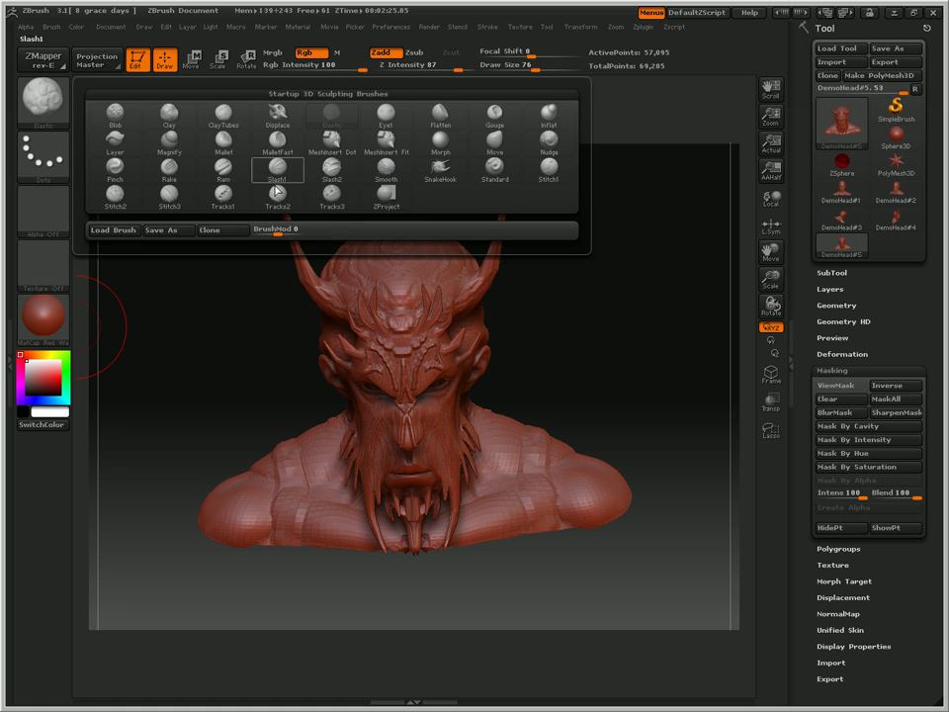
pyautogui.click(250, 227)
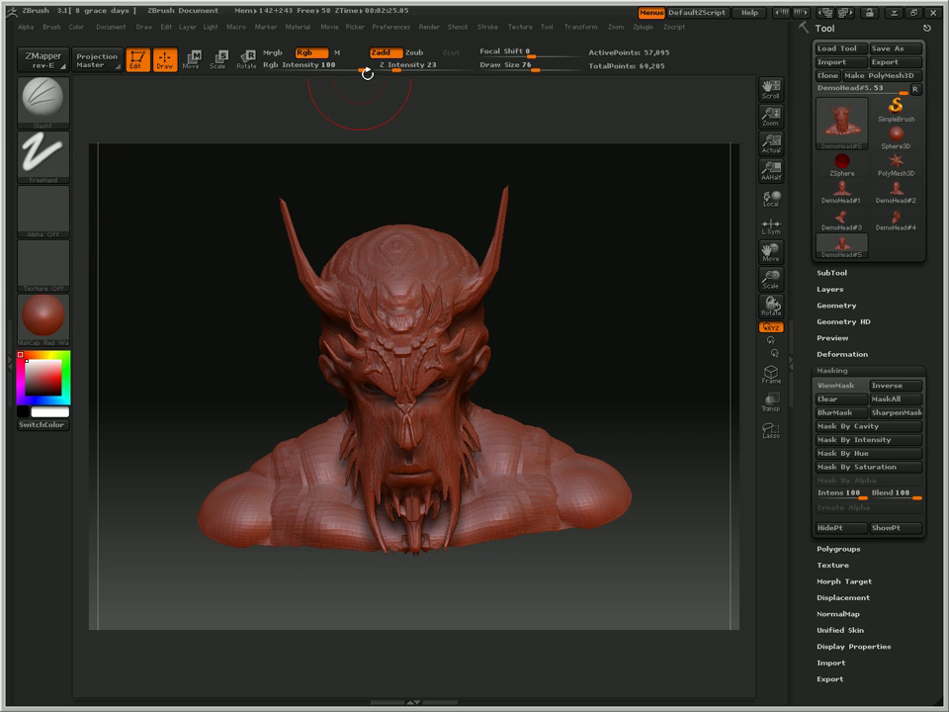
pyautogui.moveTo(527, 67); pyautogui.dragTo(495, 80)
pyautogui.moveTo(267, 565); pyautogui.dragTo(221, 420)
pyautogui.moveTo(269, 123); pyautogui.dragTo(302, 187)
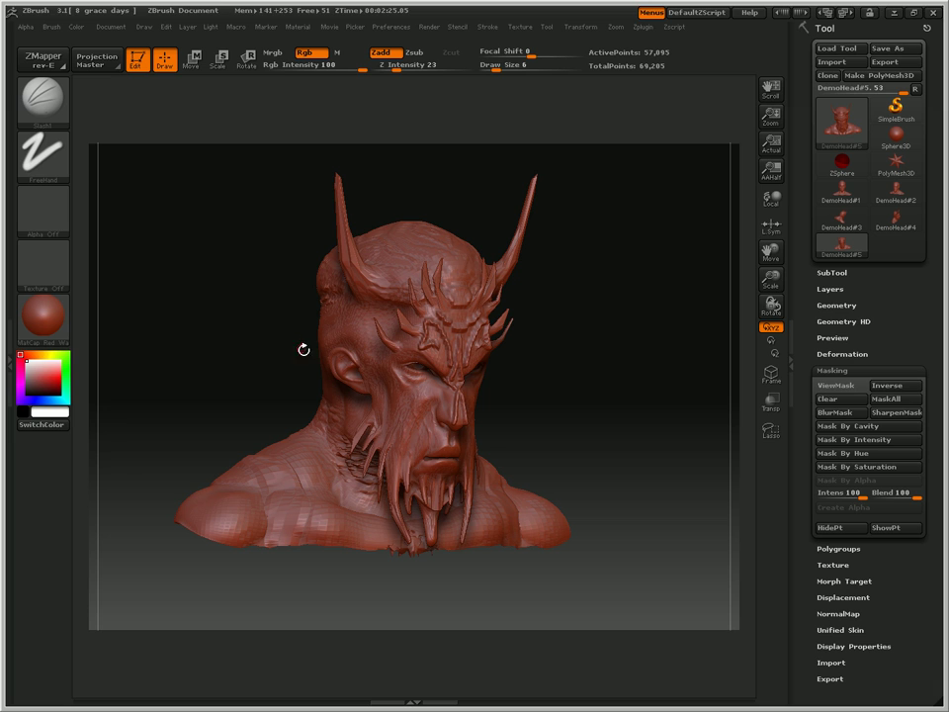
# Step: Raise the movie's SpinFrames setting and try to record a medium-size turntable of the head around the Y axis
pyautogui.moveTo(667, 344); pyautogui.dragTo(588, 373)
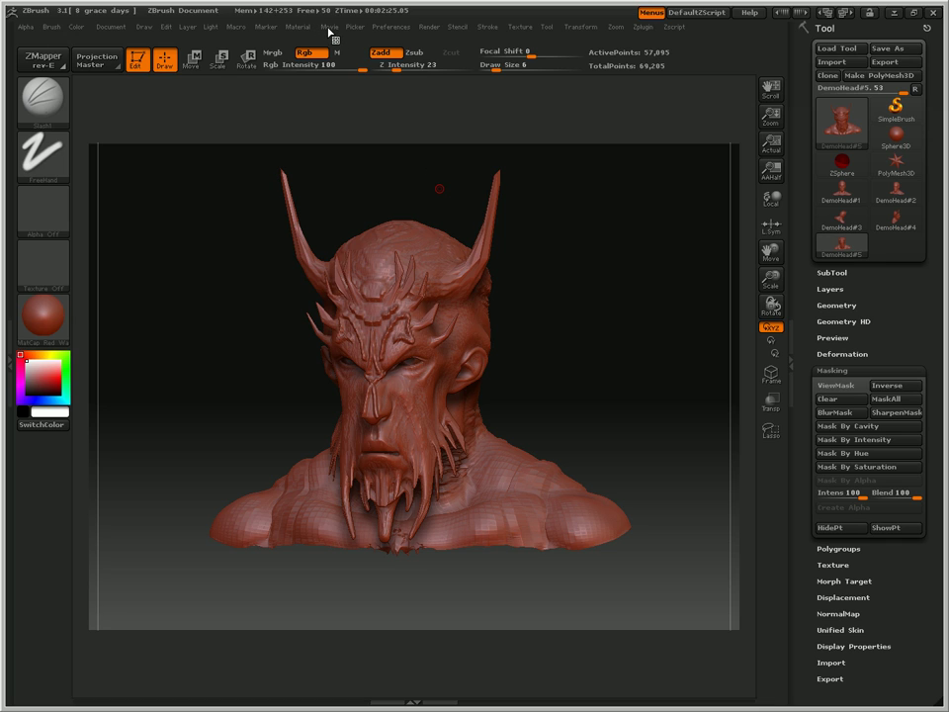
pyautogui.click(328, 27)
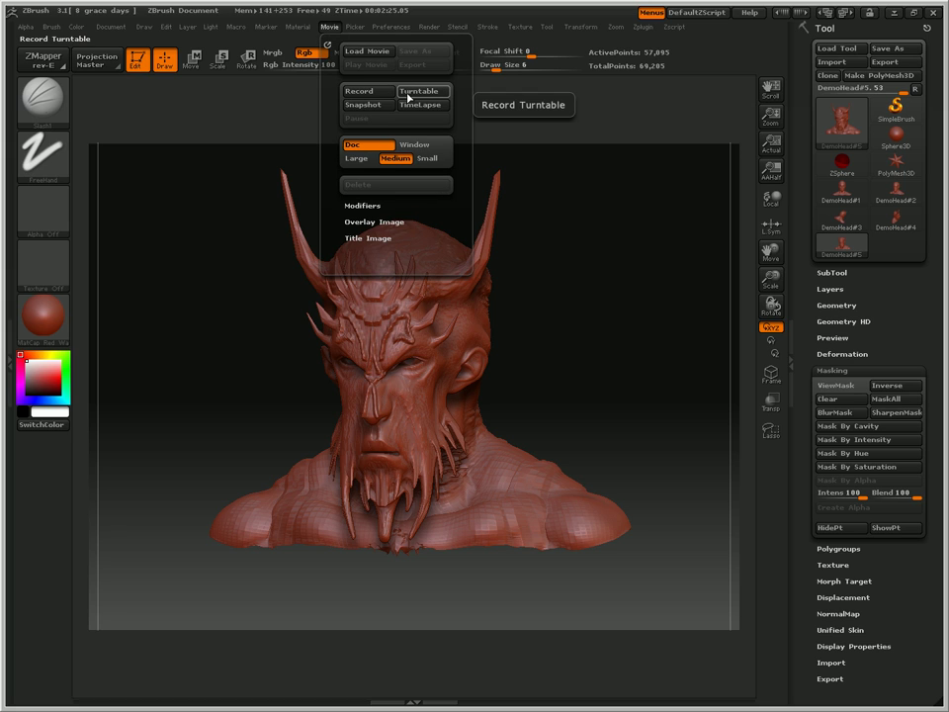
pyautogui.click(376, 206)
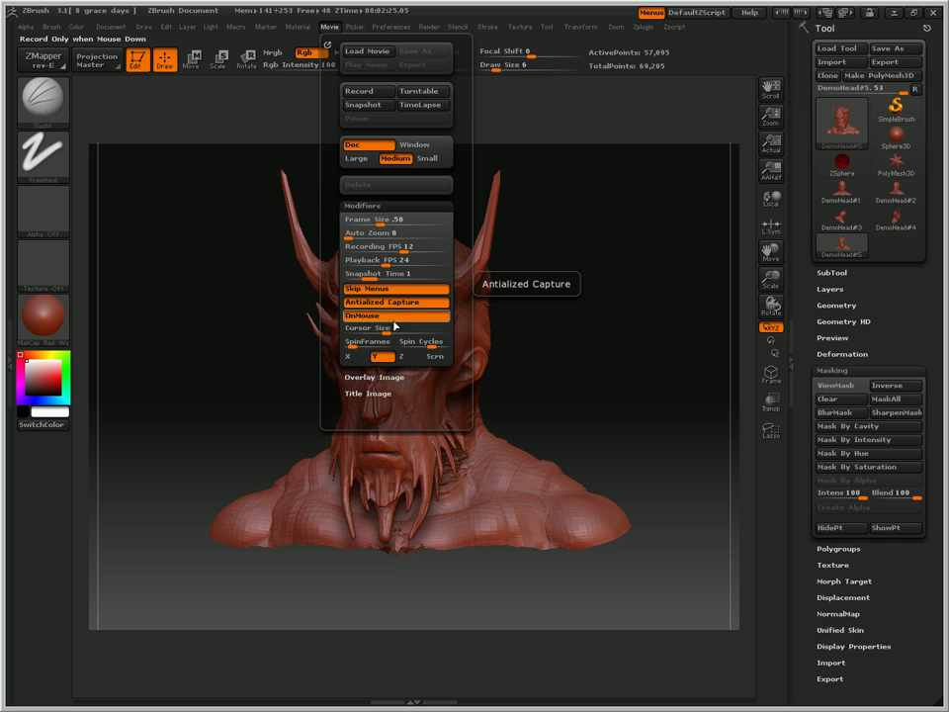
pyautogui.moveTo(362, 345); pyautogui.dragTo(367, 346)
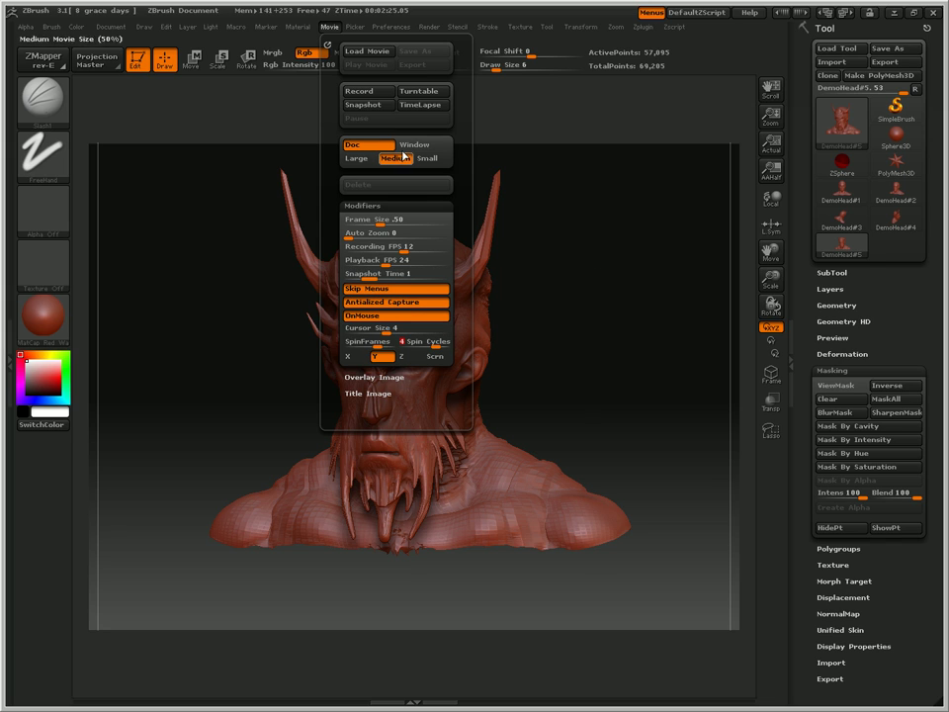
pyautogui.click(426, 93)
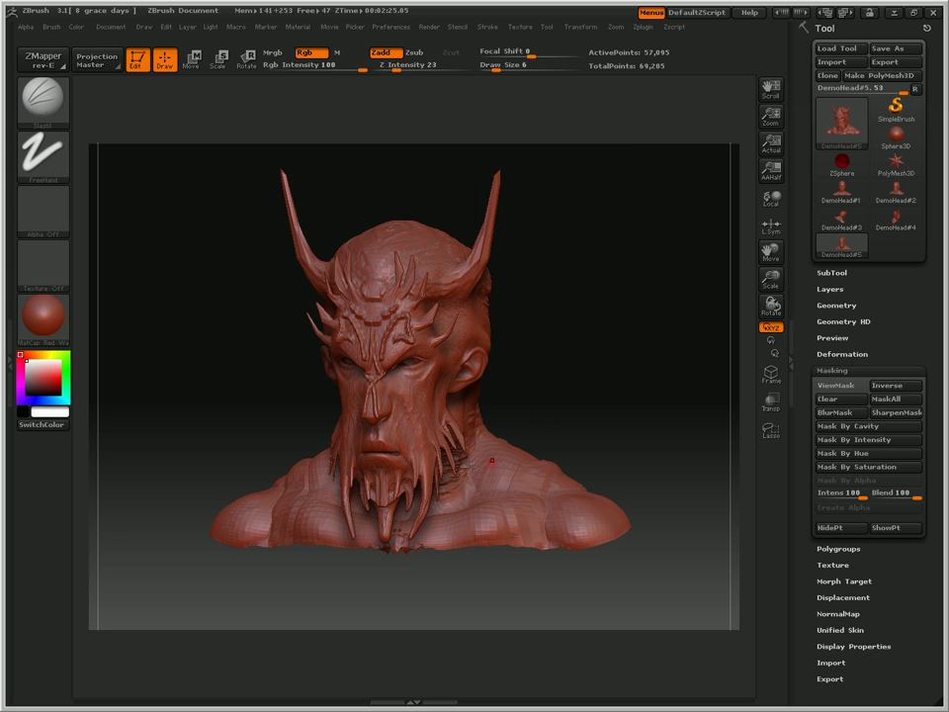
# Step: Try to start a regular movie recording of the document and rotate the head to a three-quarter view
pyautogui.click(330, 27)
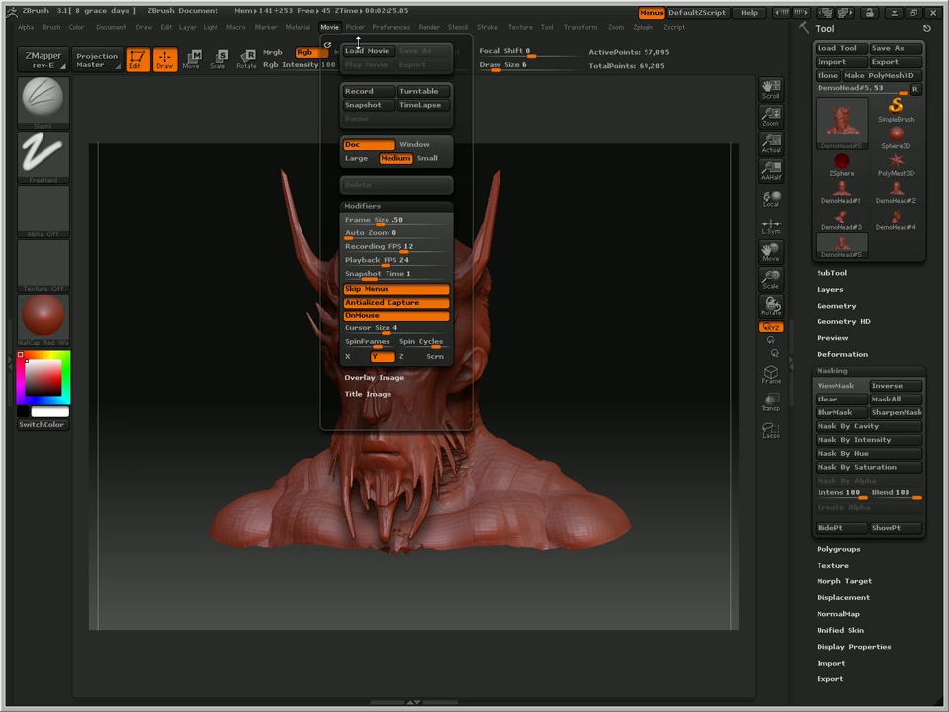
pyautogui.click(358, 91)
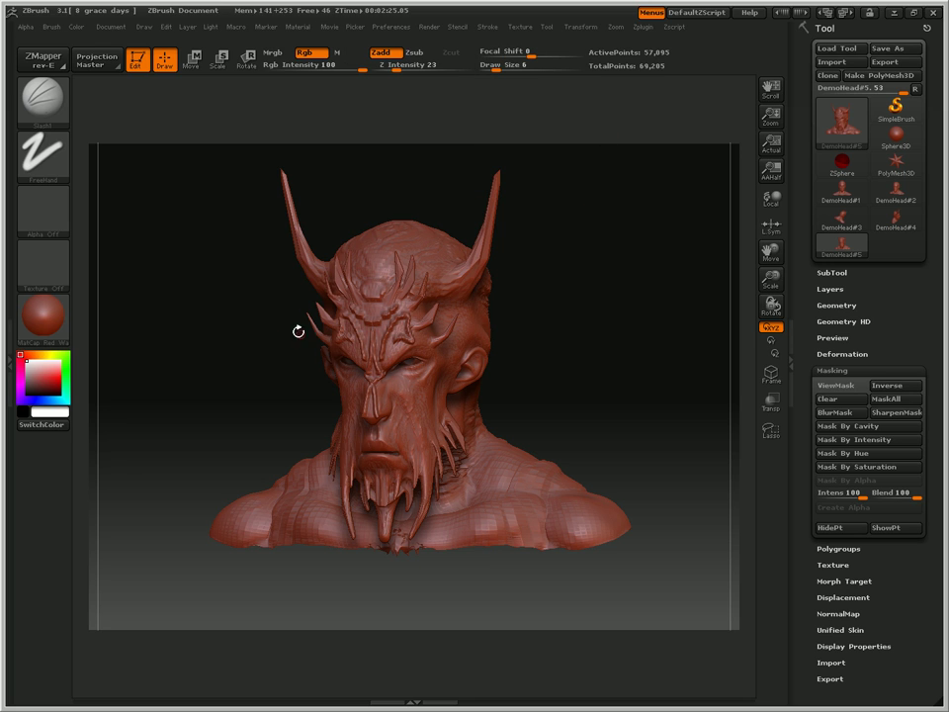
pyautogui.click(329, 27)
pyautogui.moveTo(612, 426); pyautogui.dragTo(651, 424)
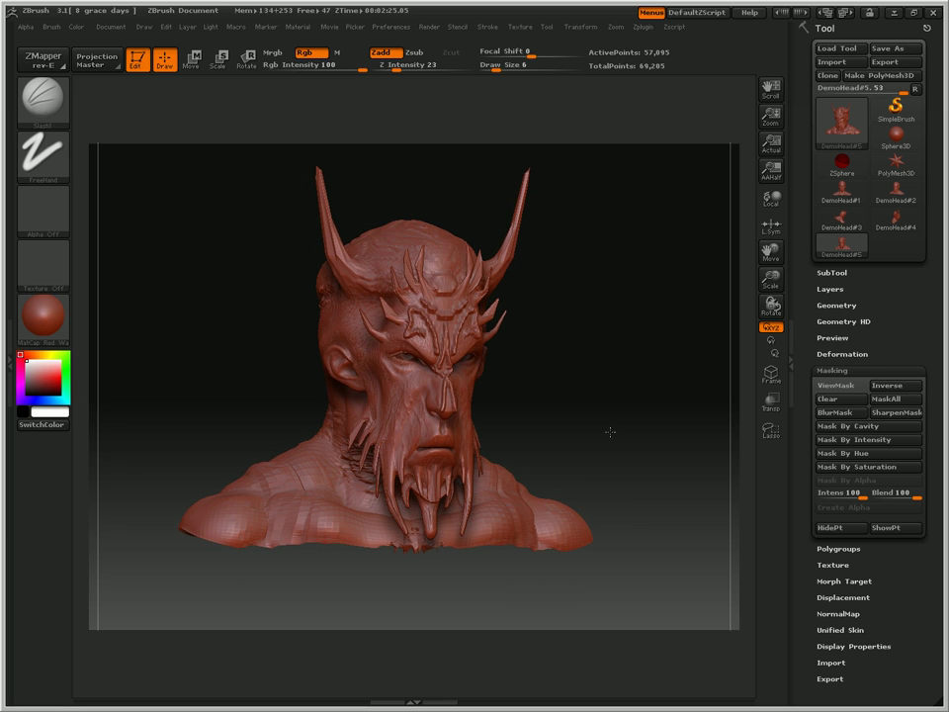